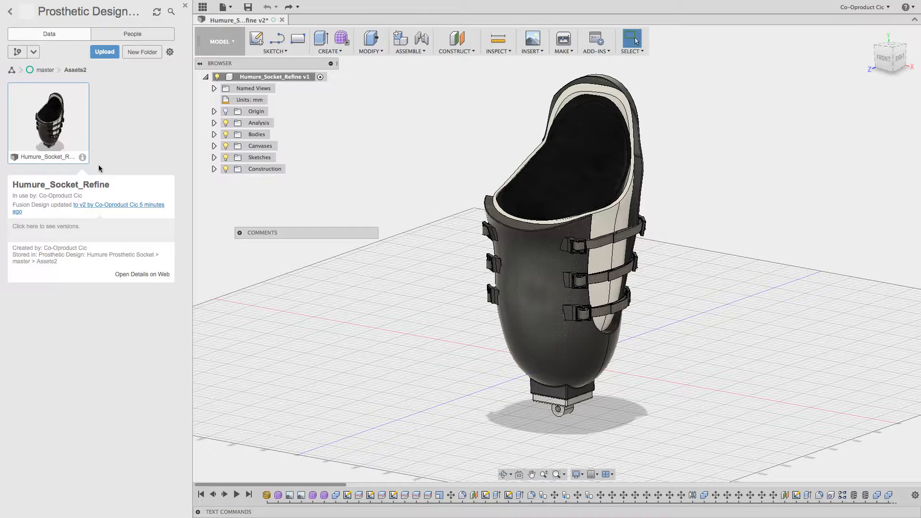
Hide the data panel and create components from all bodies of the socket design.
left_click(202, 8)
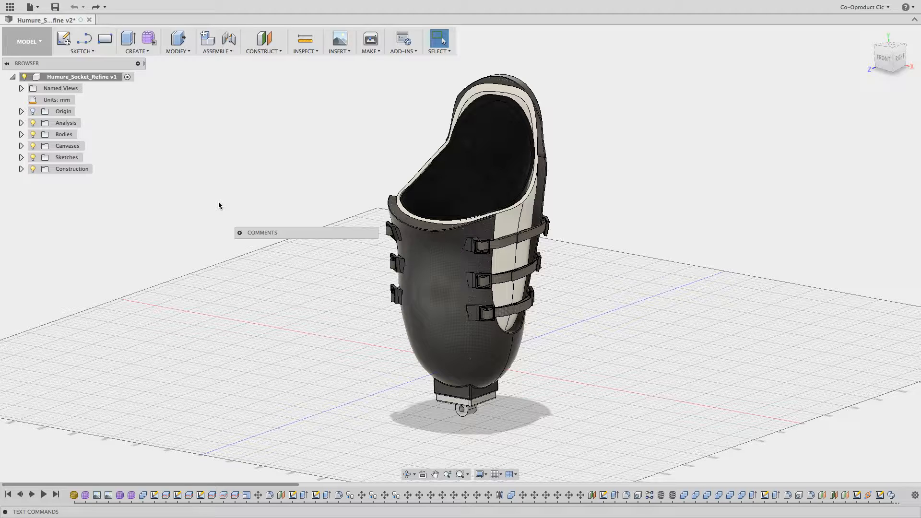
right_click(64, 137)
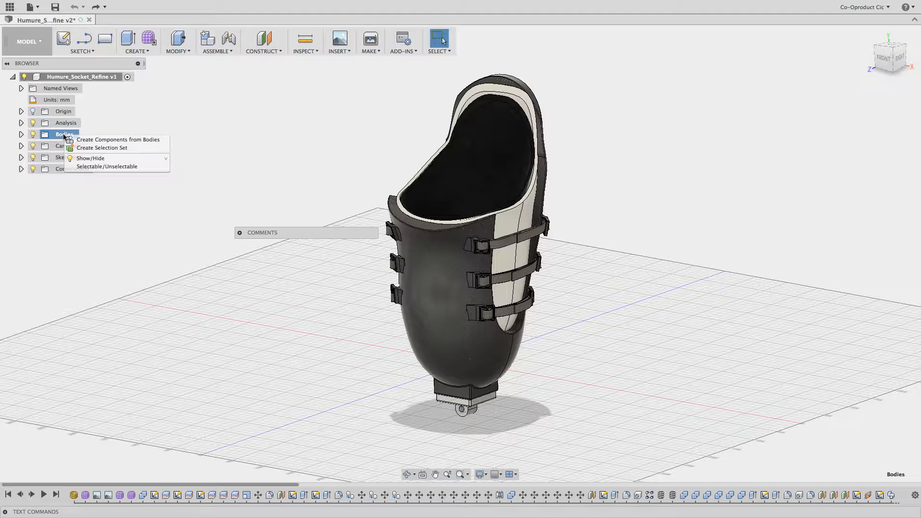
left_click(109, 140)
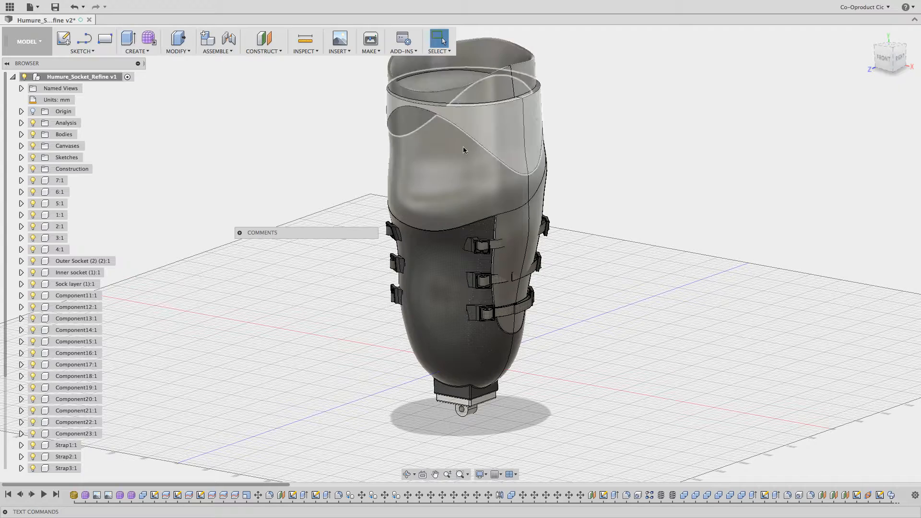
Hide components 7:1, 6:1, 5:1, 1:1, 2:1, 3:1 and 4:1 so only the socket assembly shows.
left_click(33, 181)
left_click(33, 192)
left_click(33, 203)
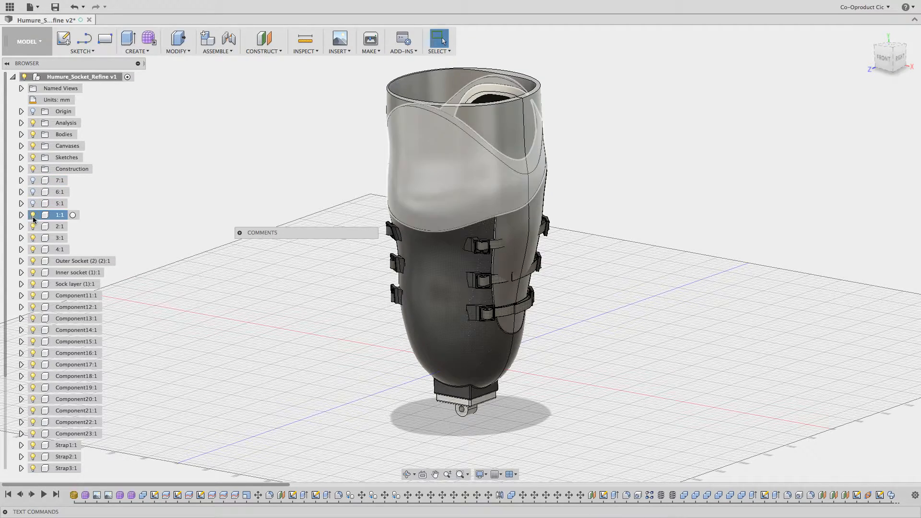
left_click(33, 215)
left_click(33, 227)
left_click(33, 238)
left_click(32, 249)
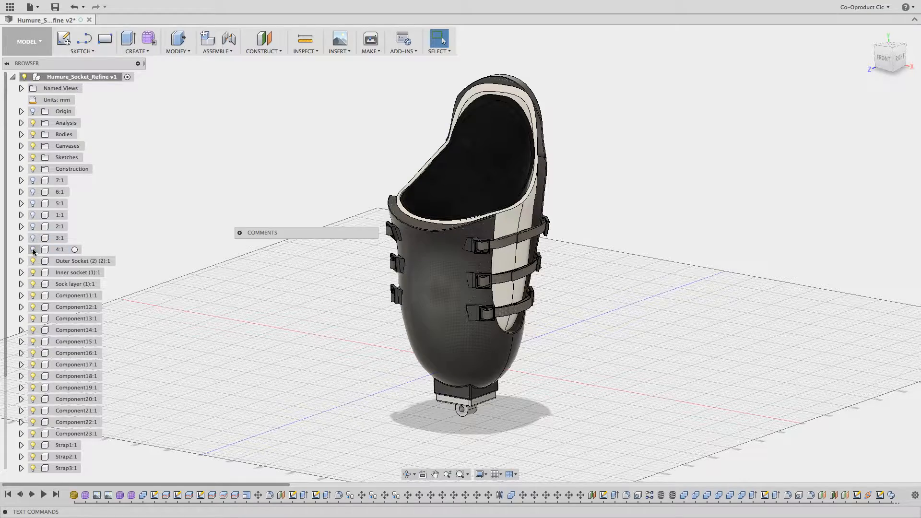
Start a new drawing from the design, saving the model with the version description "User Saved".
middle_click_drag(454, 176, 561, 230, "shift")
scroll(561, 230, "left", 15, "shift")
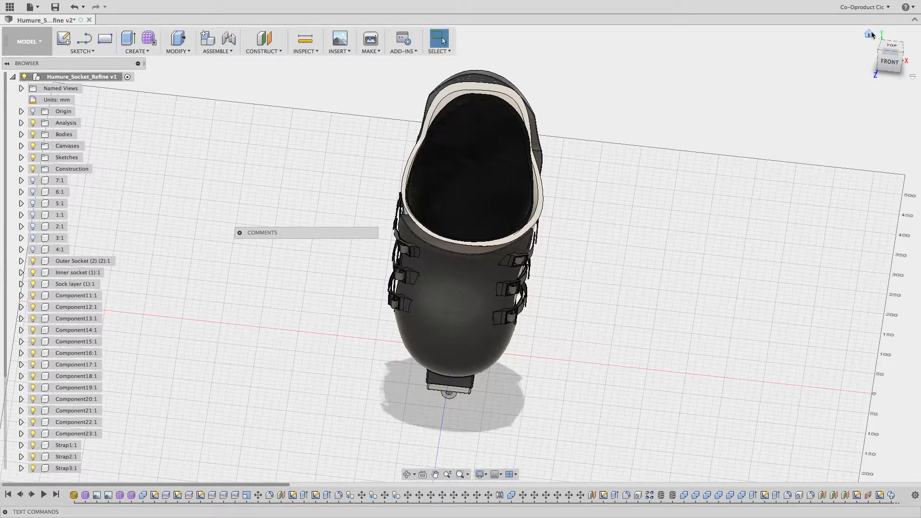
left_click(868, 34)
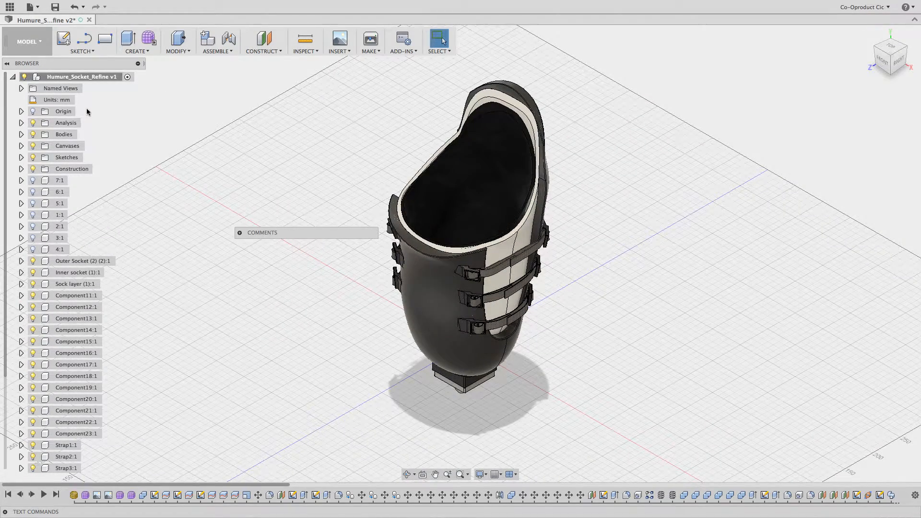
left_click(34, 52)
mouse_move(27, 164)
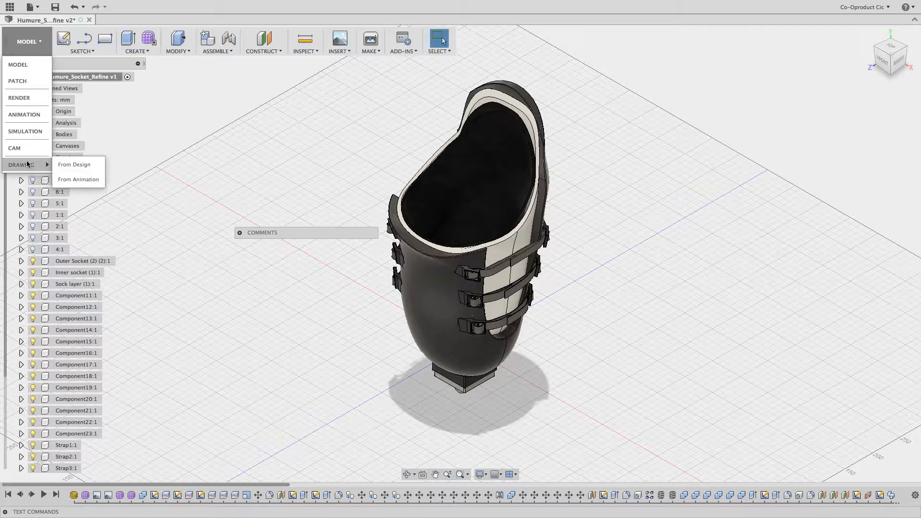
left_click(77, 164)
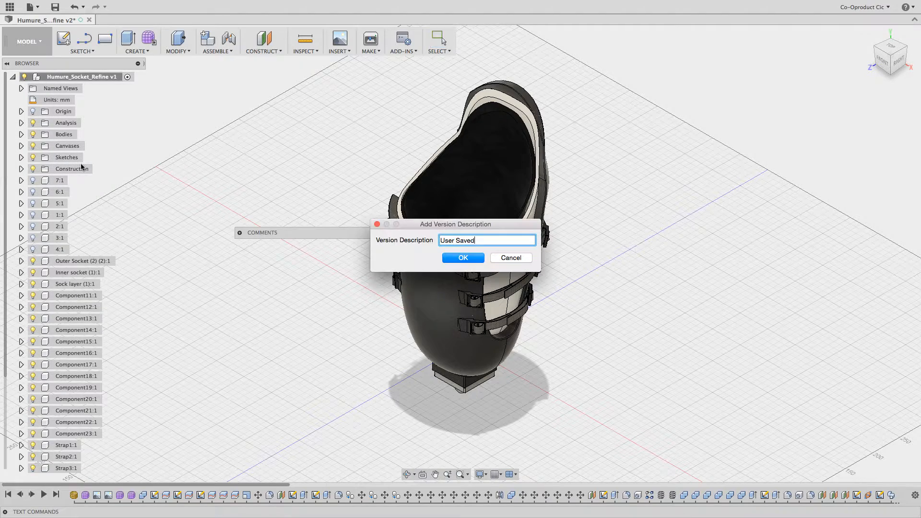
left_click(458, 258)
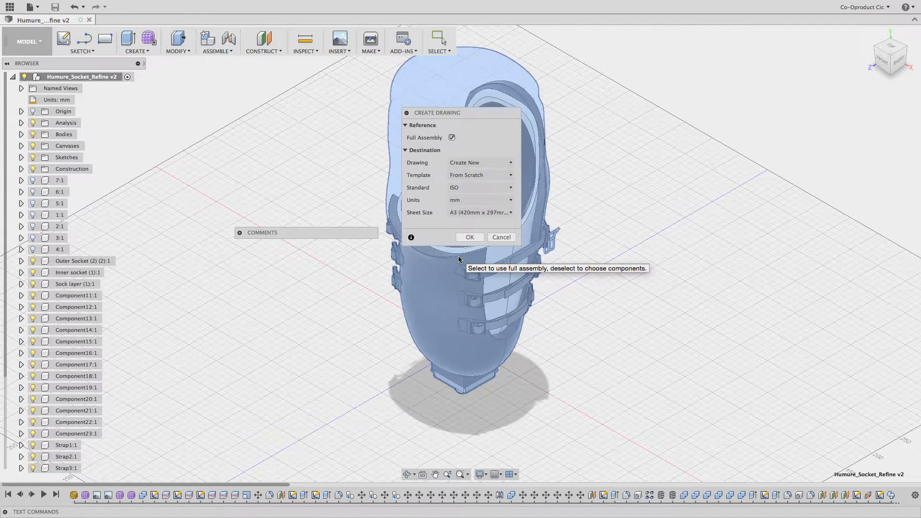
Create an ISO A3 drawing in mm from scratch, using only the components from Outer Socket (2) through Component29 instead of the full assembly.
left_click(451, 138)
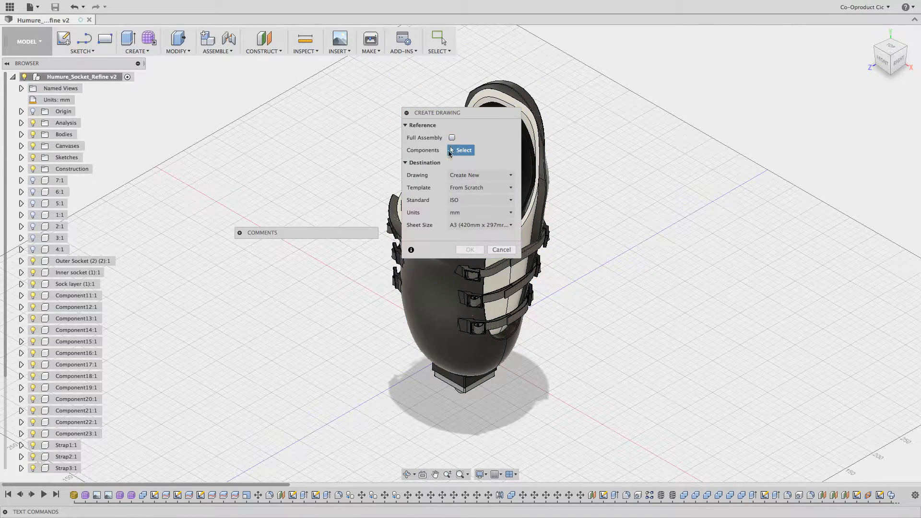
left_click(81, 262)
scroll(72, 353, "down", 3)
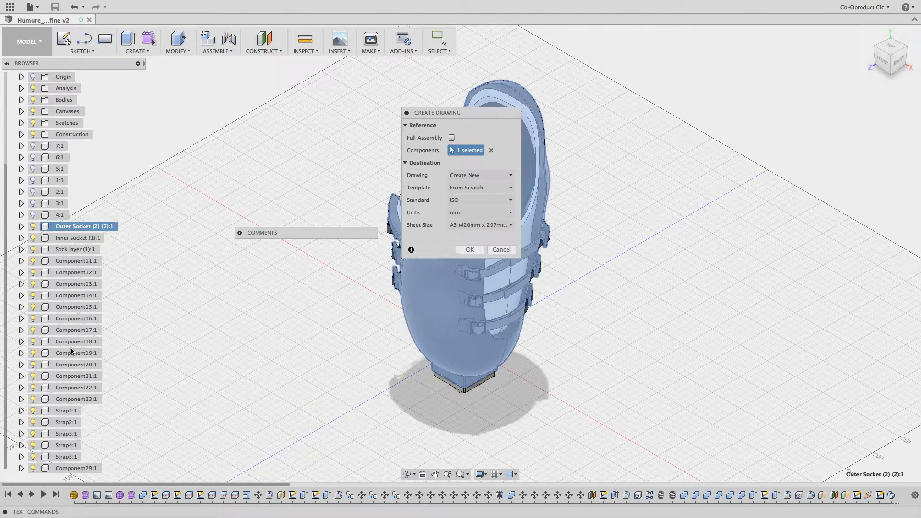
left_click(70, 469, "shift")
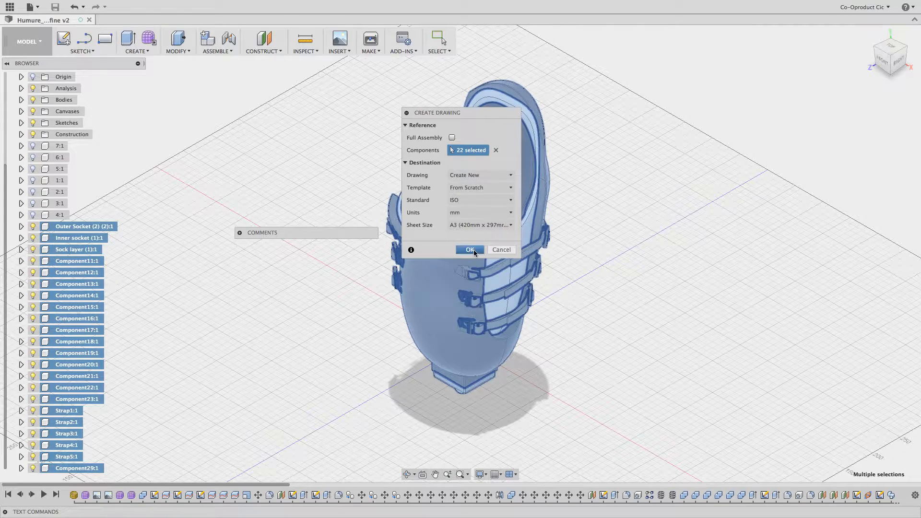
left_click(470, 250)
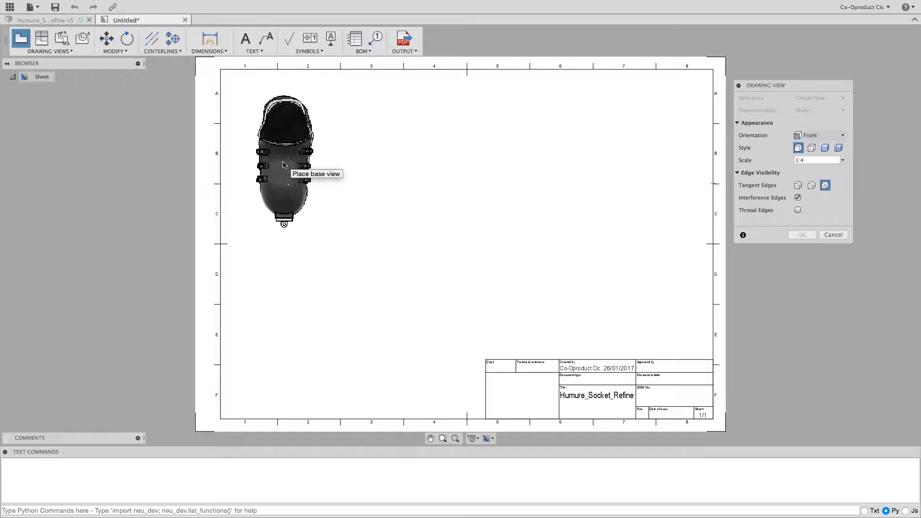
Place the front base view at 1:4 scale in the upper-left area of the sheet.
left_click(283, 165)
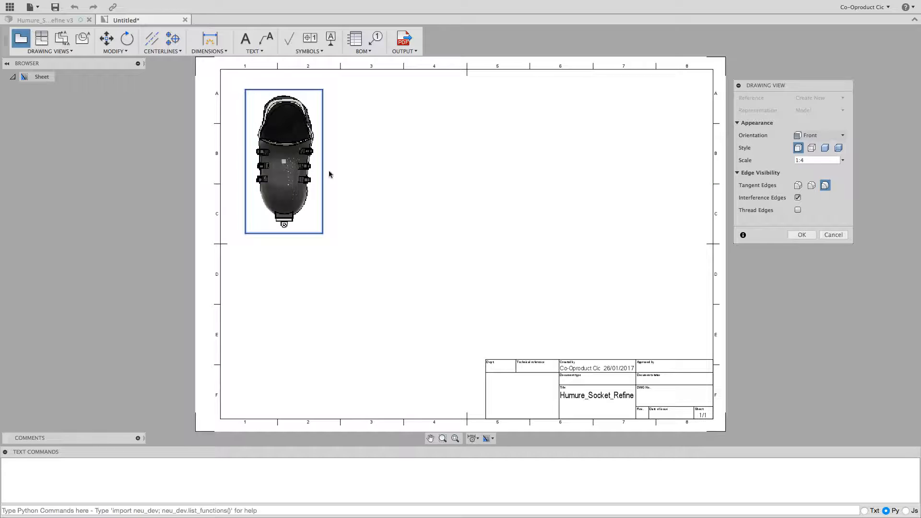
left_click(800, 235)
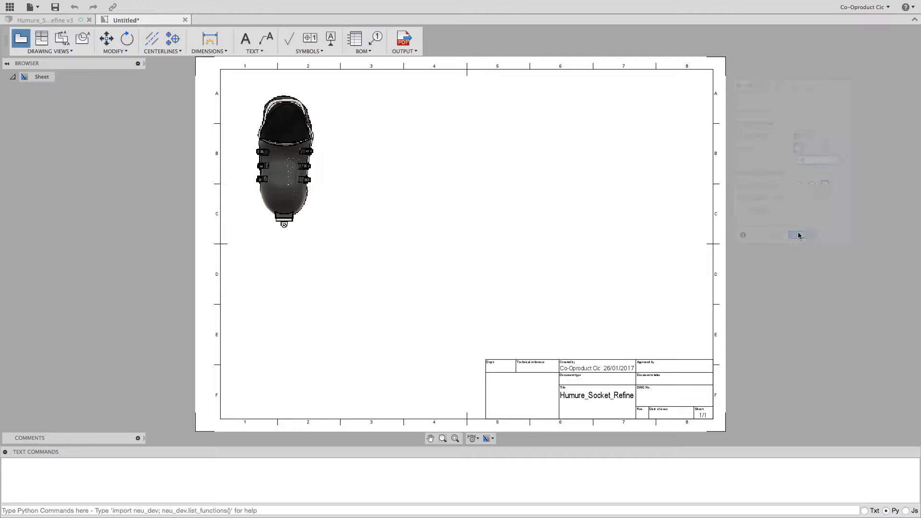
Project three views from the front view: a top view below it, a side view to its right and an isometric view diagonally below.
left_click(50, 51)
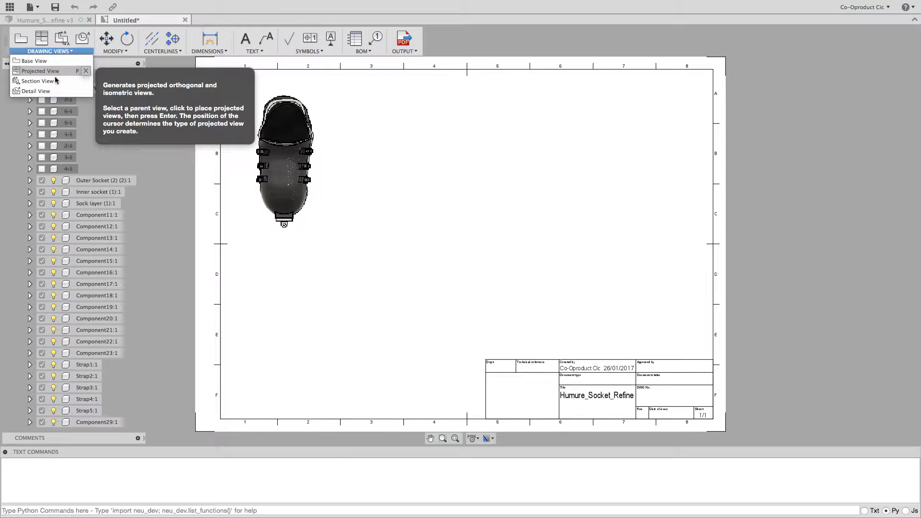
left_click(114, 51)
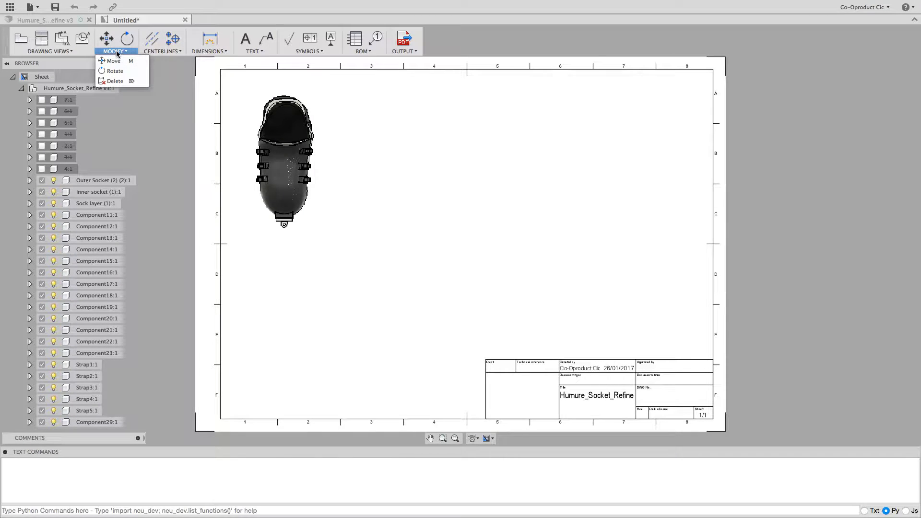
mouse_move(50, 51)
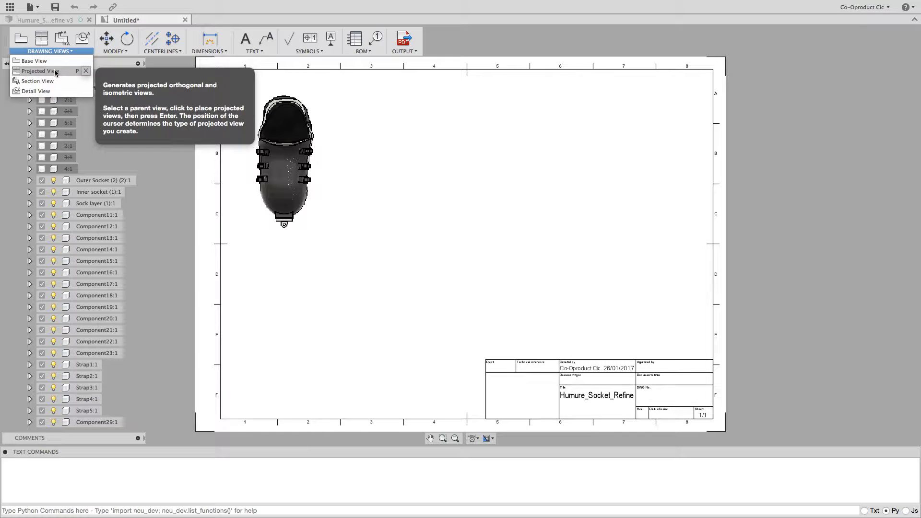
left_click(55, 72)
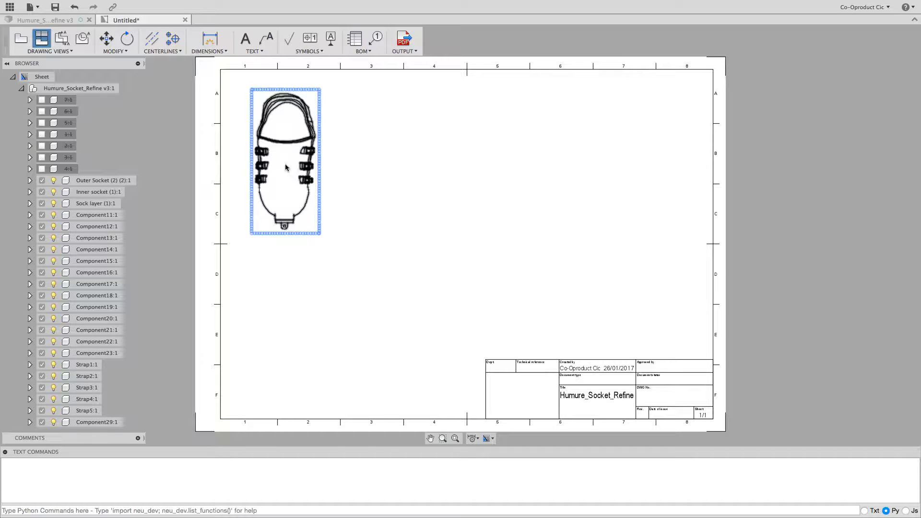
left_click(285, 167)
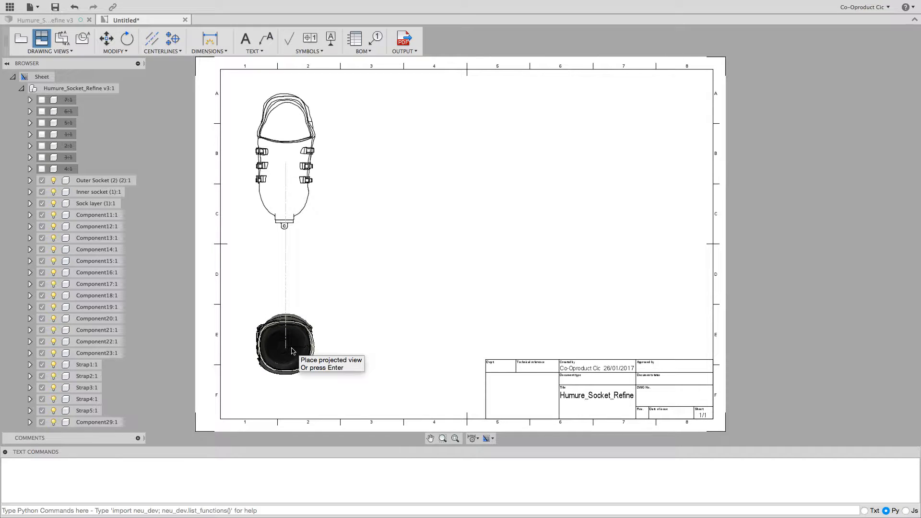
left_click(292, 351)
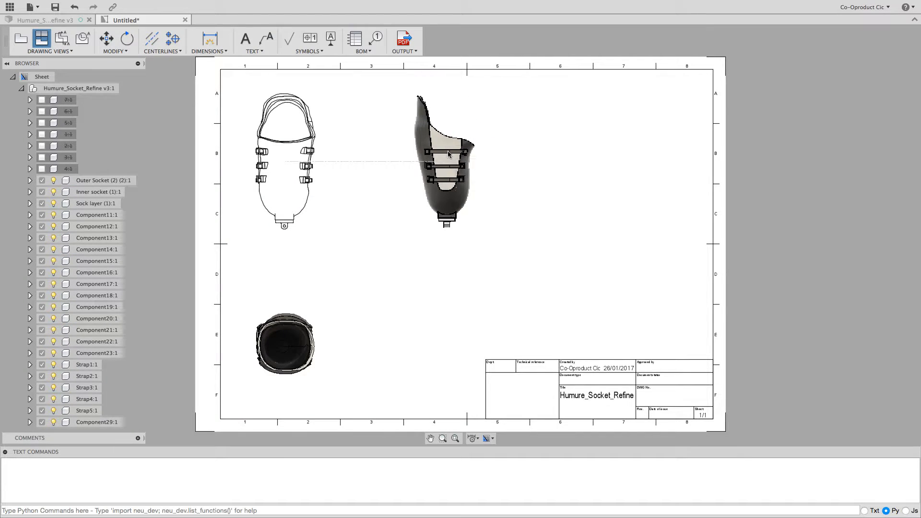
left_click(448, 153)
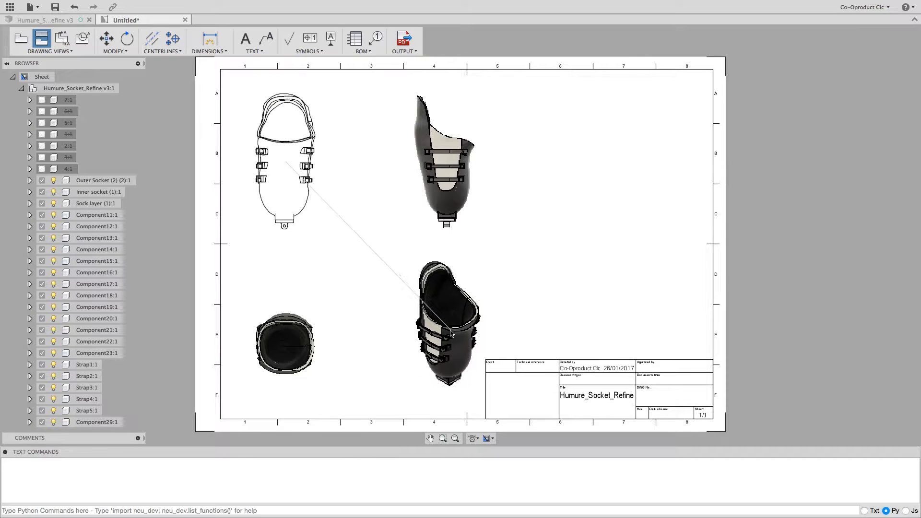
left_click(450, 333)
key("Return")
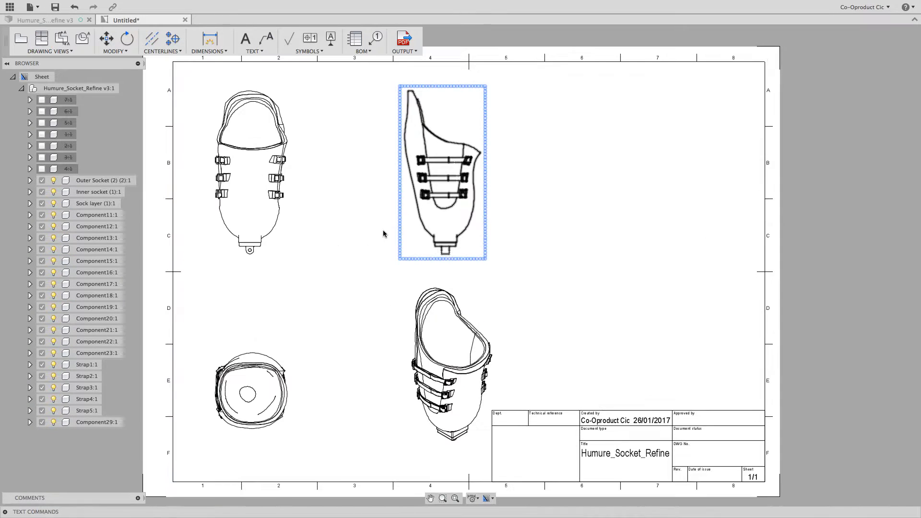
Create a full section view along a vertical line through the side view's centre and place it to the right at the parent's 1:4 scale.
left_click(48, 51)
left_click(39, 82)
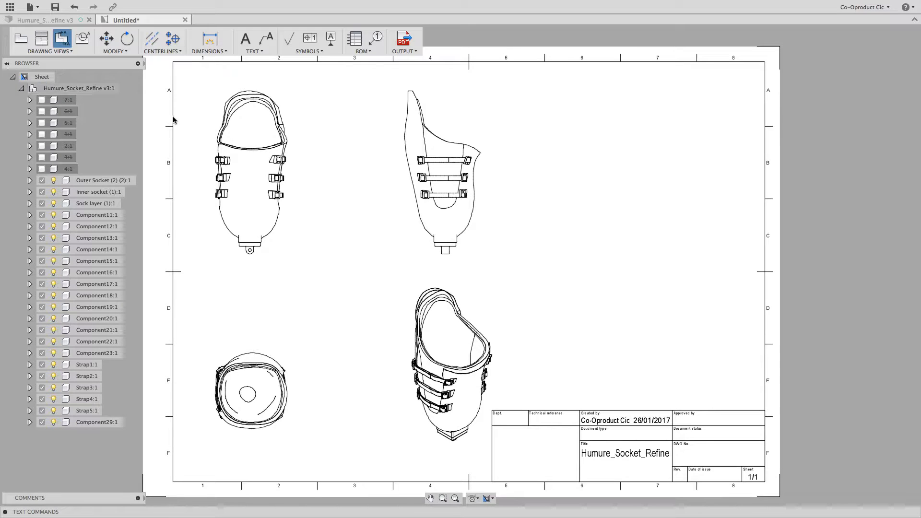
left_click(445, 176)
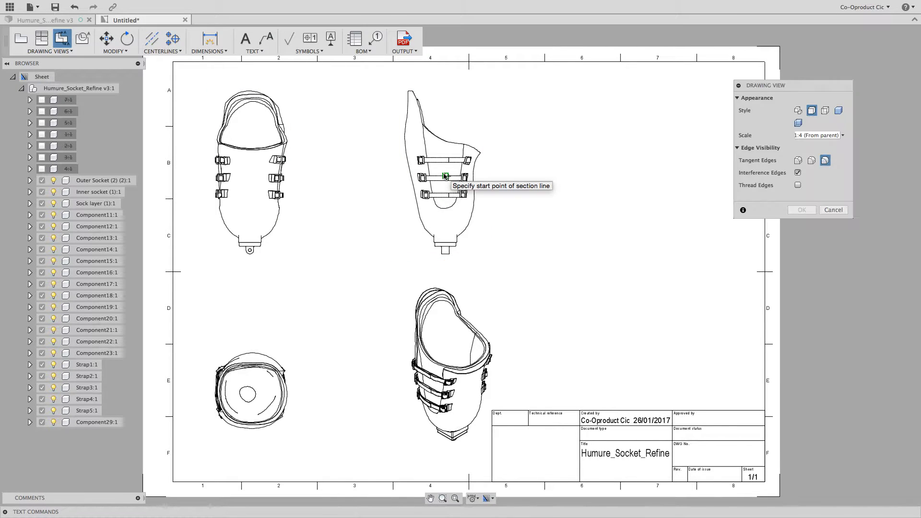
left_click(444, 174)
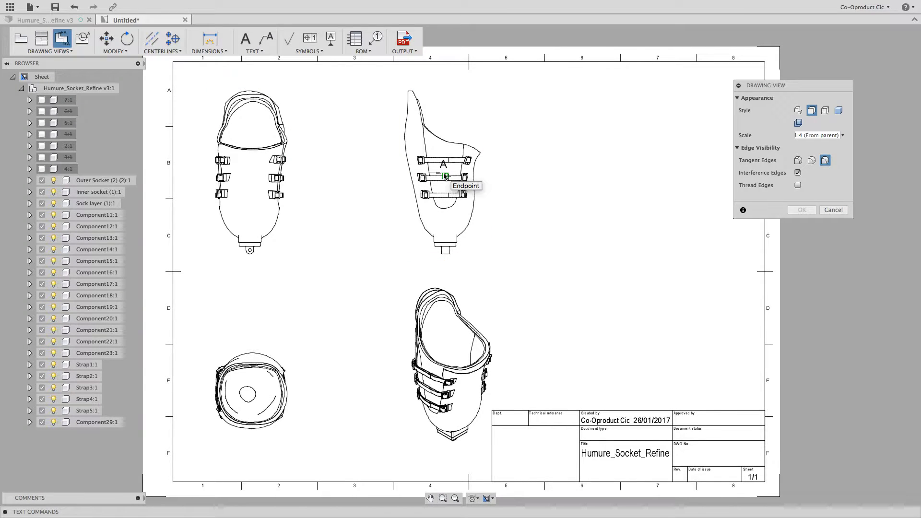
left_click(446, 113)
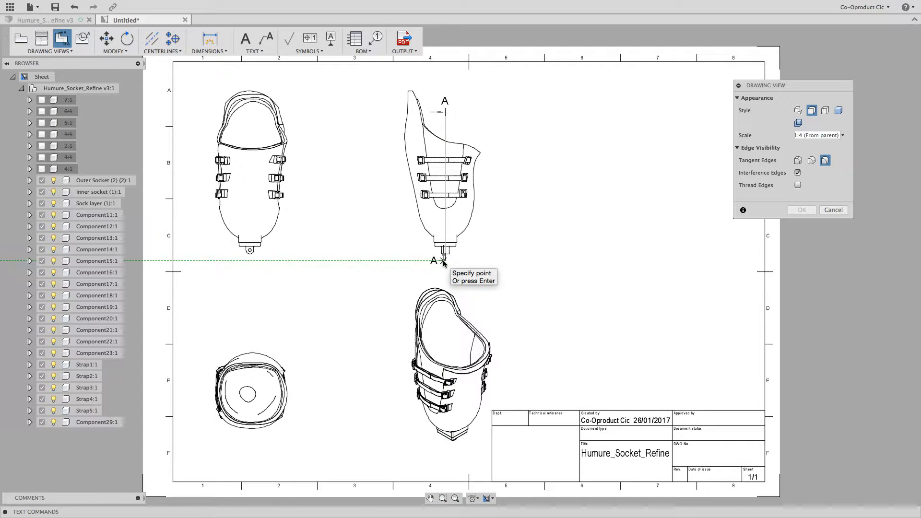
left_click(444, 262)
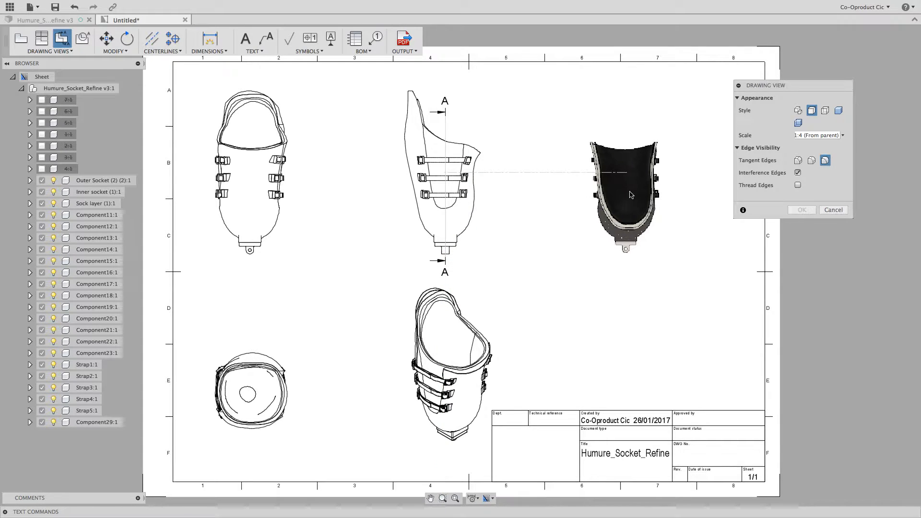
left_click(632, 194)
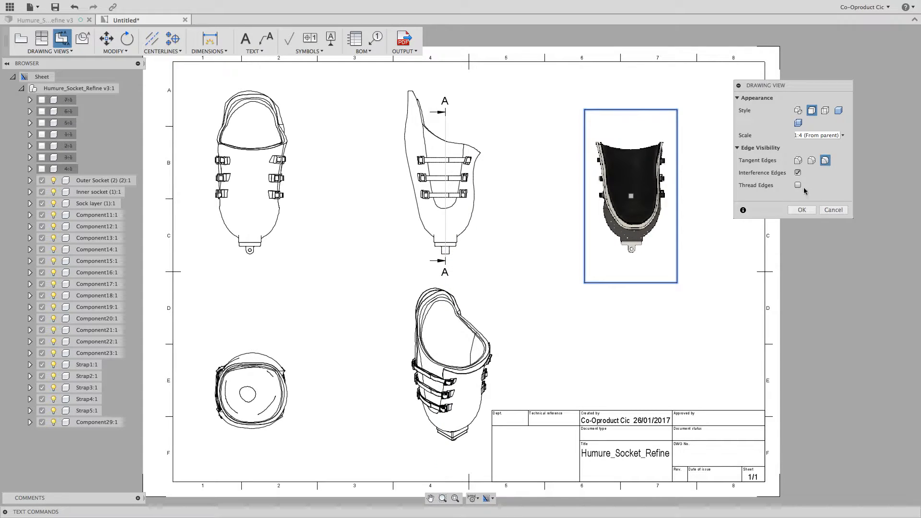
left_click(803, 211)
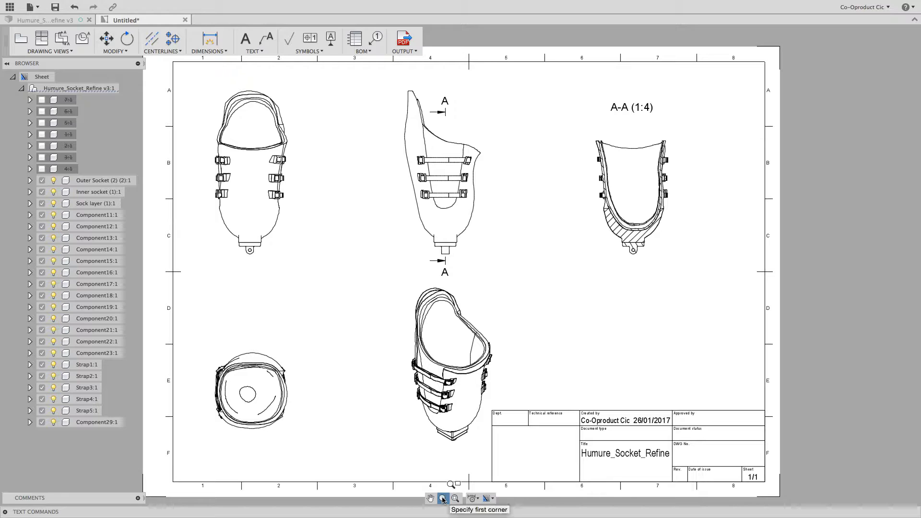
Start a detail view from the isometric view, centring its circular boundary on the middle front buckle and sizing it to reach the neighbouring buckles.
left_click(431, 371)
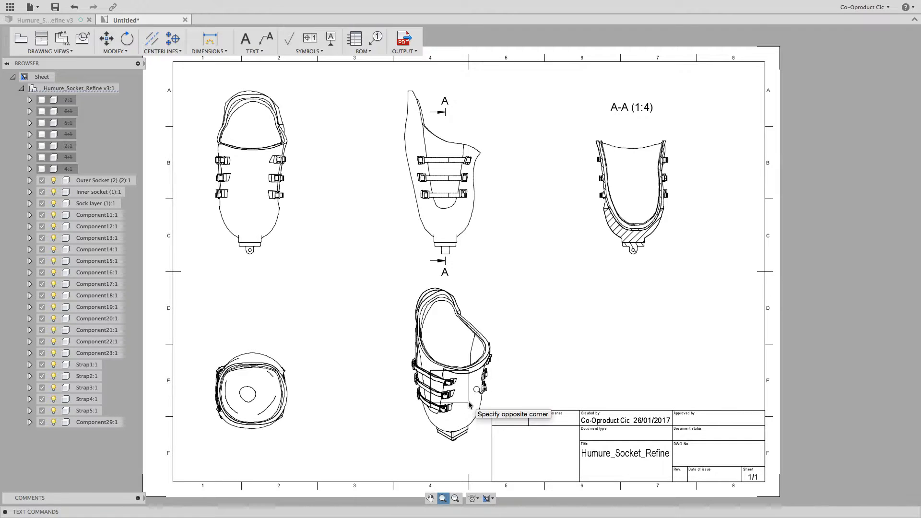
left_click(468, 404)
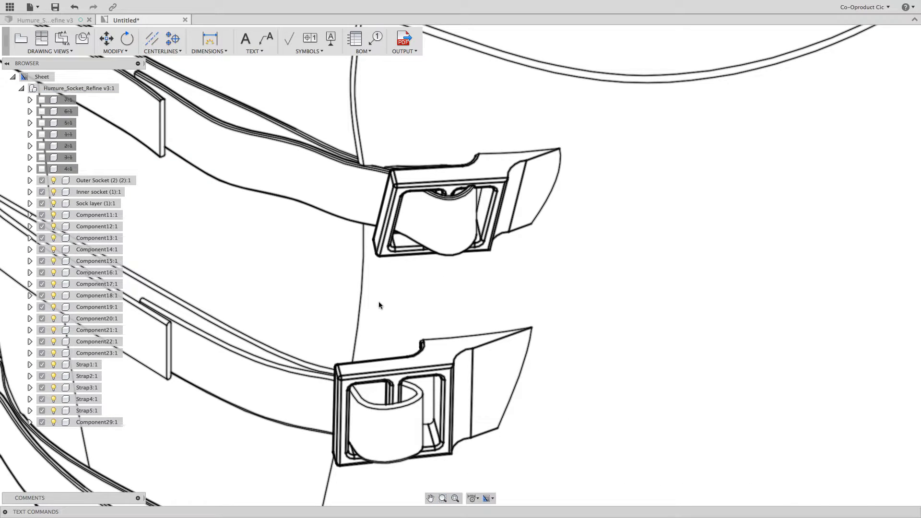
scroll(393, 322, "down", 4)
scroll(393, 322, "left", 1)
scroll(393, 321, "up", 1)
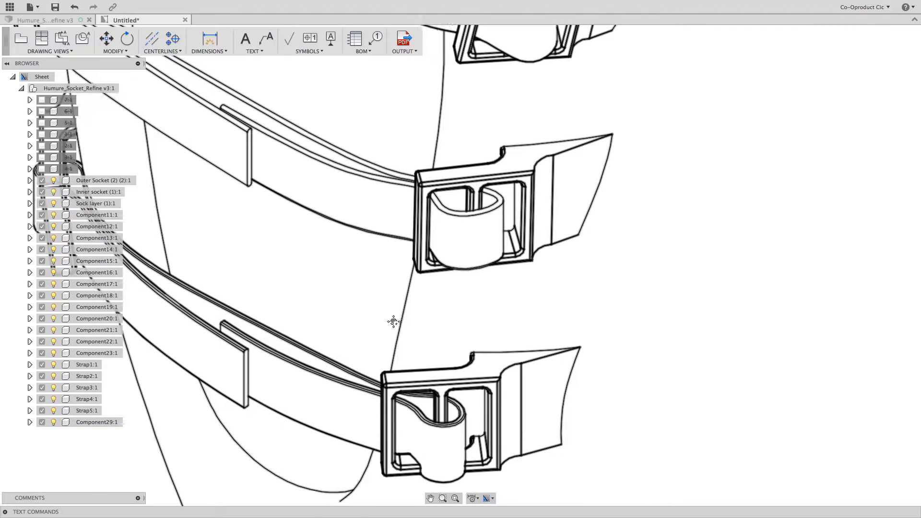
left_click(63, 51)
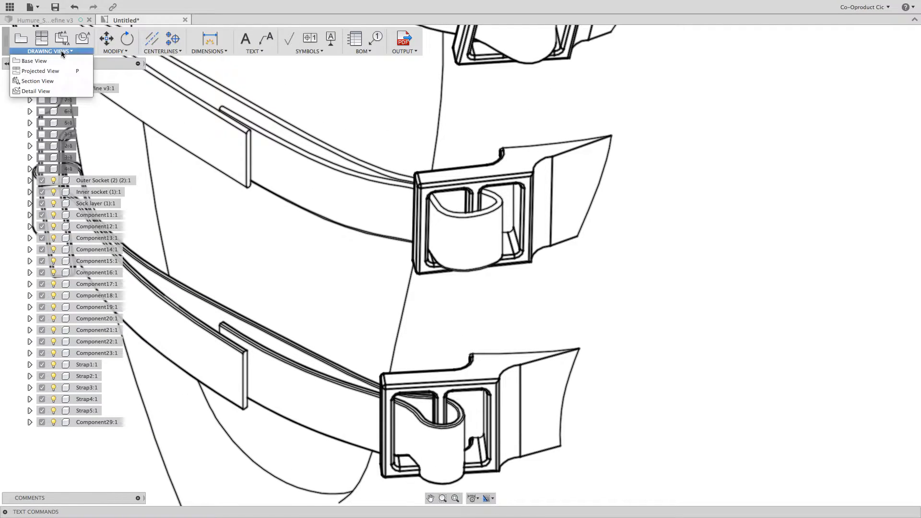
left_click(52, 91)
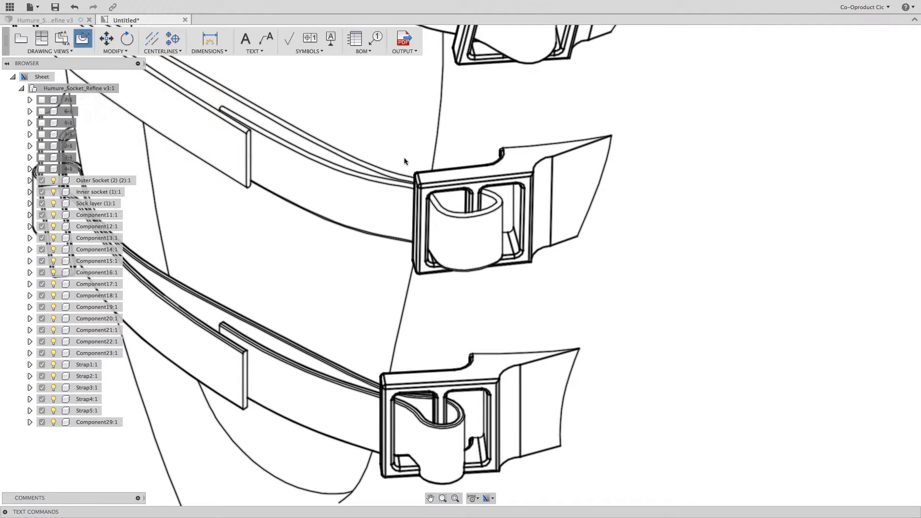
left_click(475, 227)
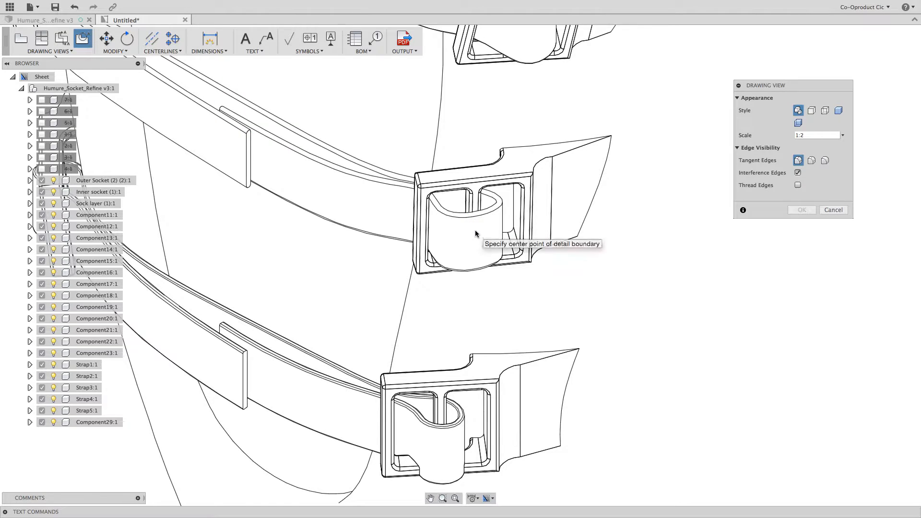
left_click(474, 226)
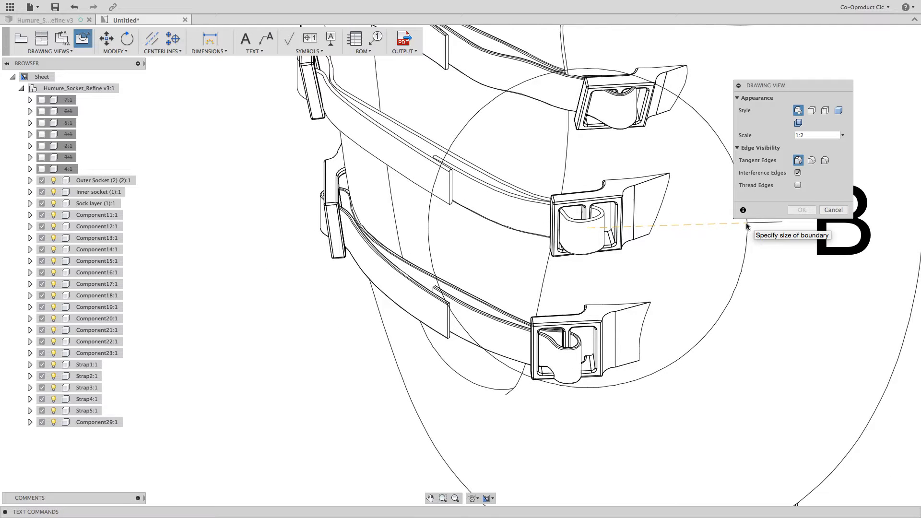
left_click(746, 223)
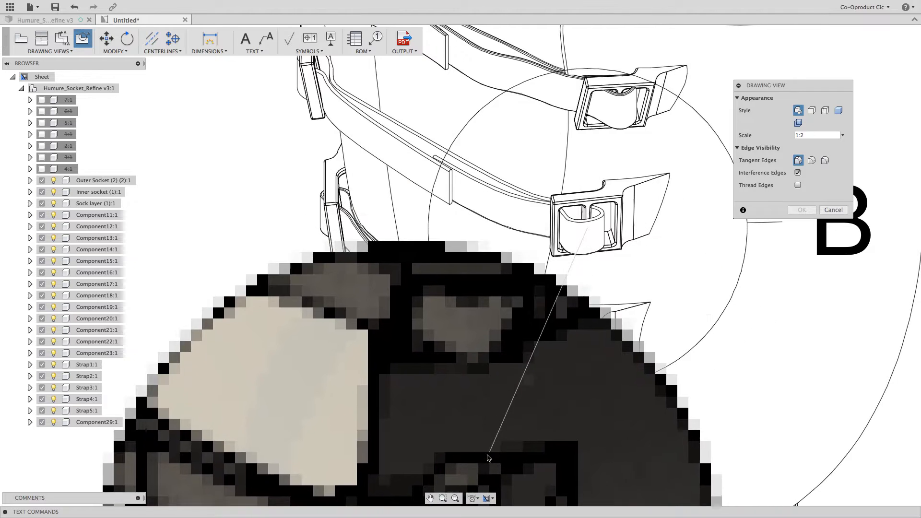
Place the buckle detail view beneath section A-A in shaded style at 1:2 scale.
left_click(456, 499)
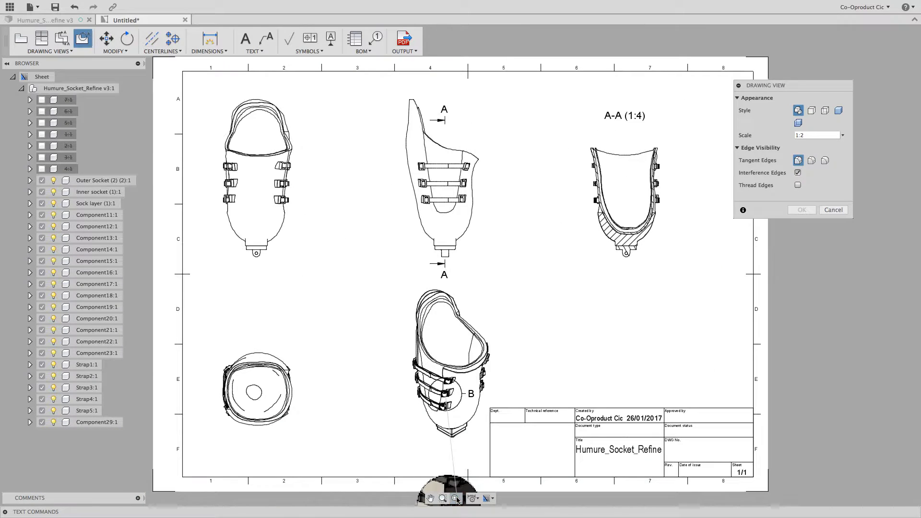
left_click(838, 112)
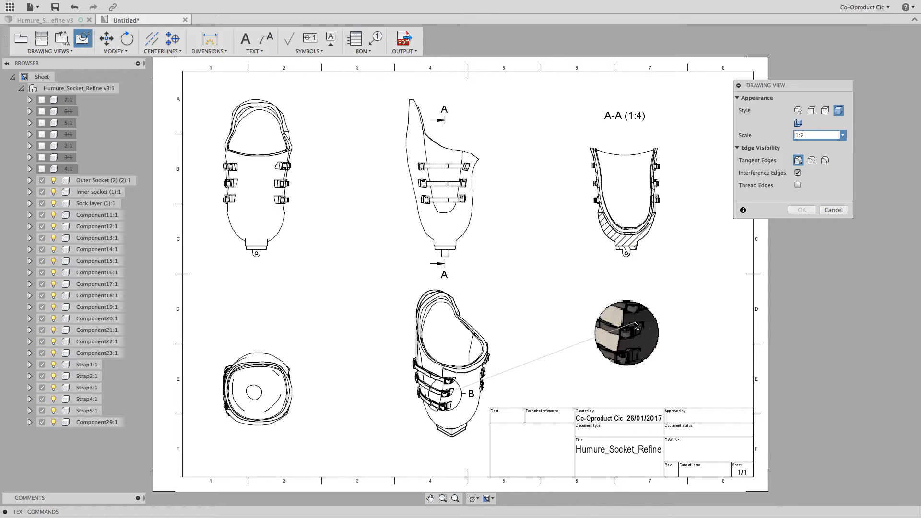
left_click(637, 324)
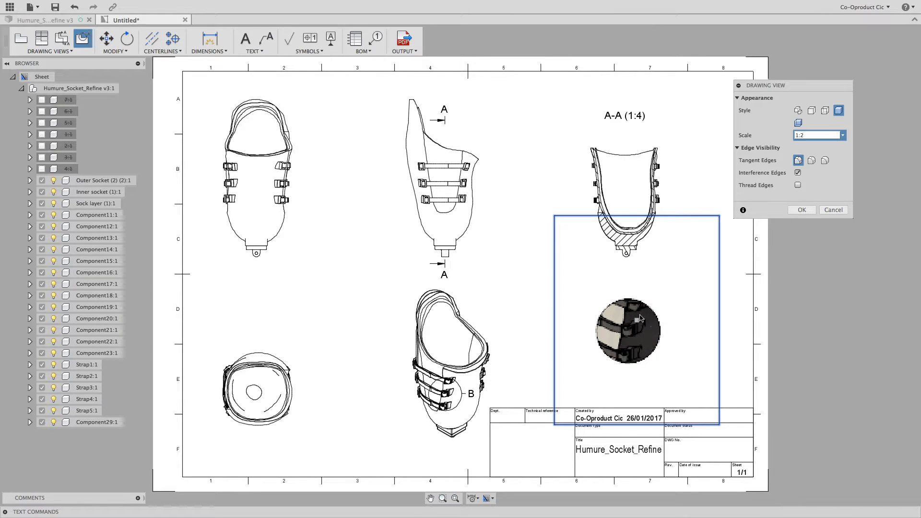
left_click(802, 209)
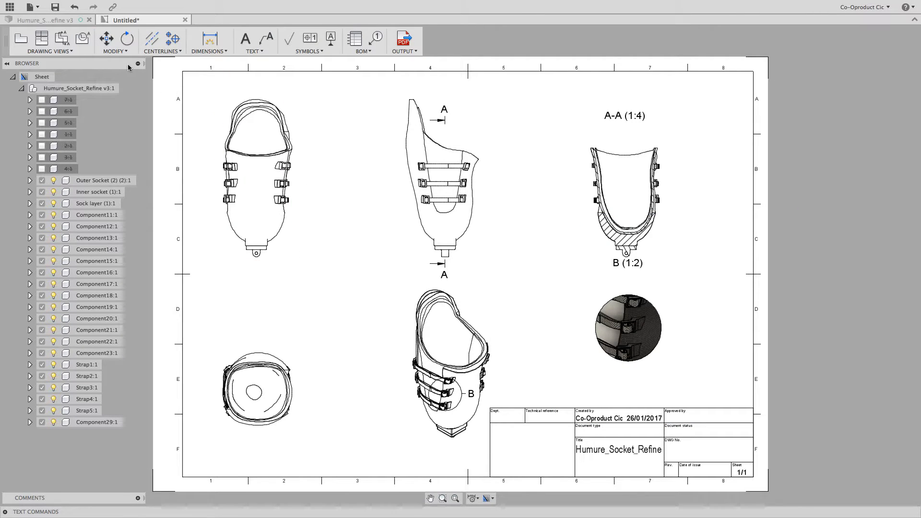
left_click(115, 51)
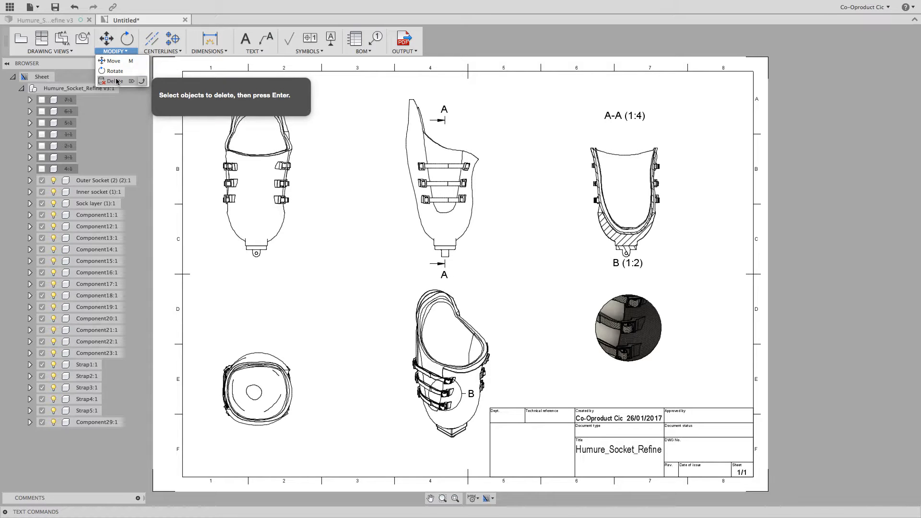
left_click(162, 51)
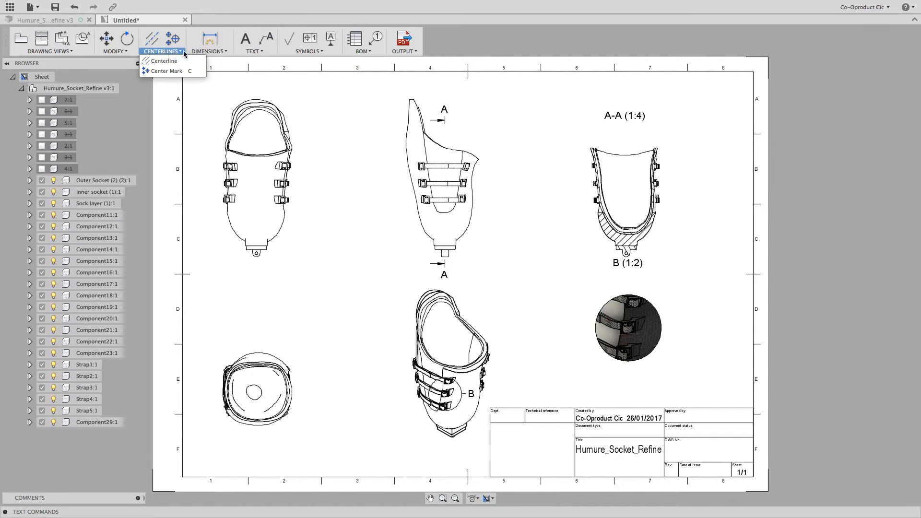
Dimension the side view's overall length from the socket's upper tip to the base of the bottom connector, placing the dimension to its left.
left_click(211, 51)
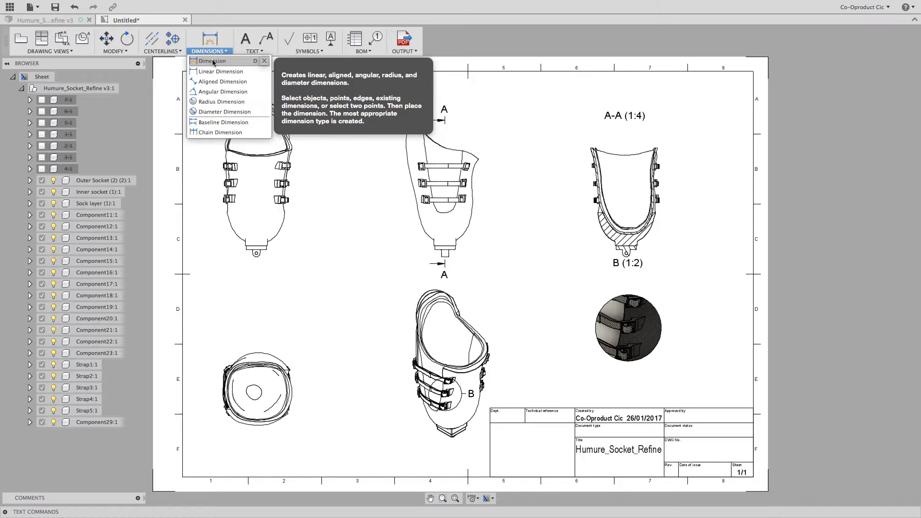
left_click(213, 61)
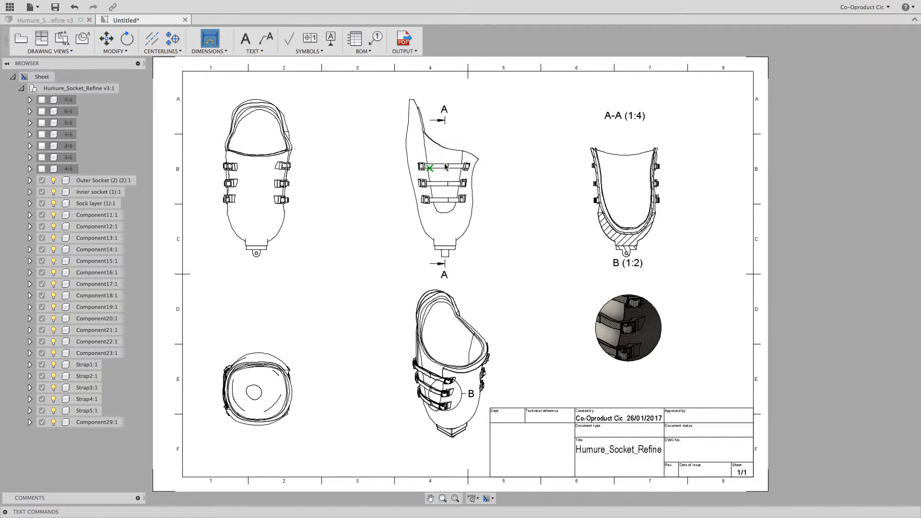
left_click(409, 100)
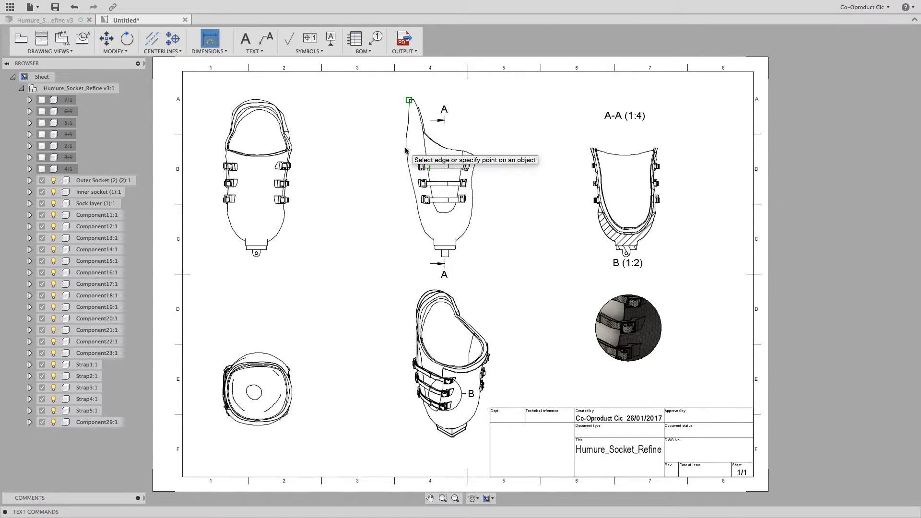
left_click(406, 151)
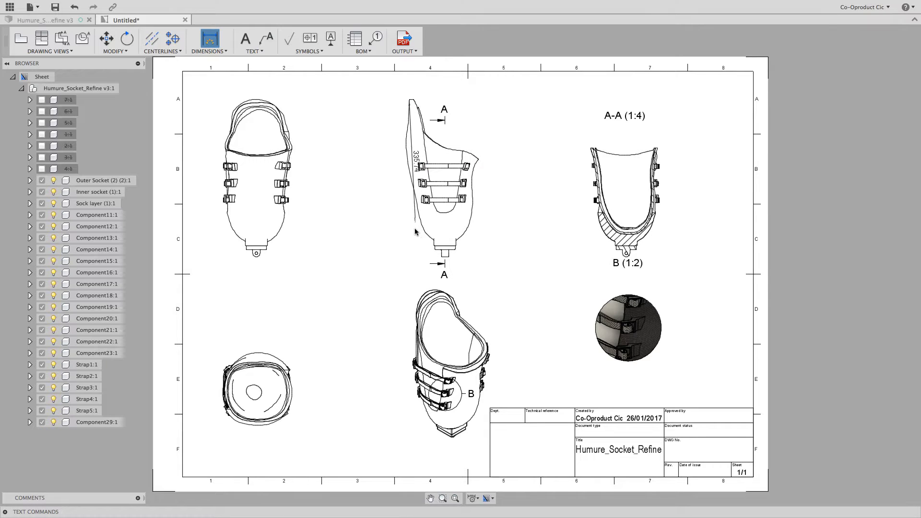
left_click(437, 254)
left_click(420, 259)
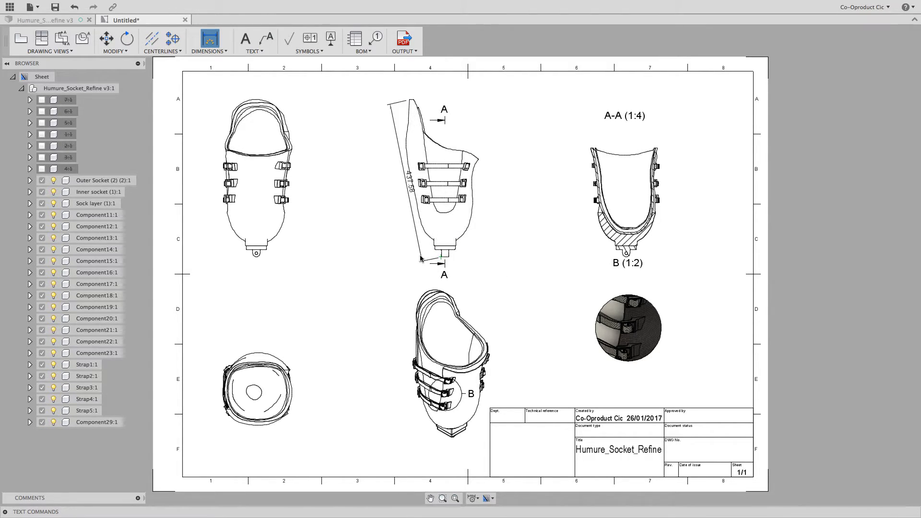
left_click(385, 259)
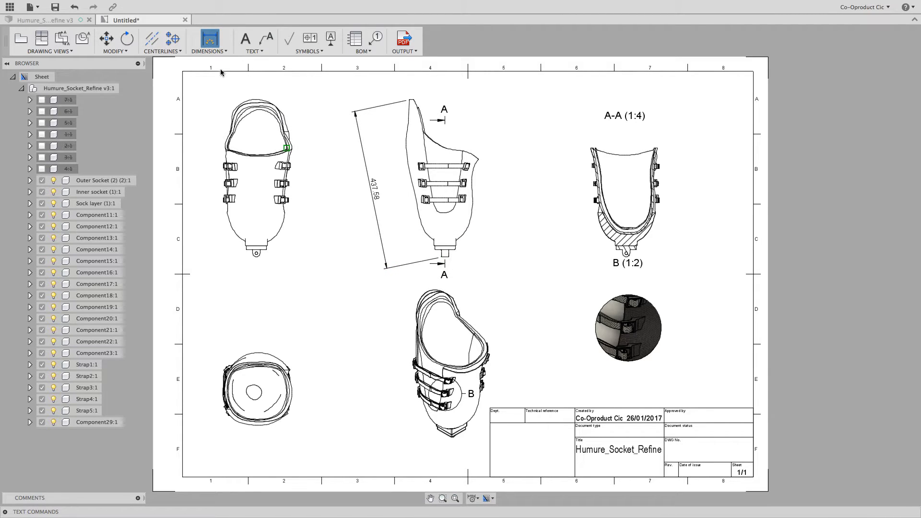
Dimension the socket opening in the side view from the rim's right corner to the upper tip, placing the dimension above it.
left_click(479, 161)
left_click(411, 100)
left_click(456, 98)
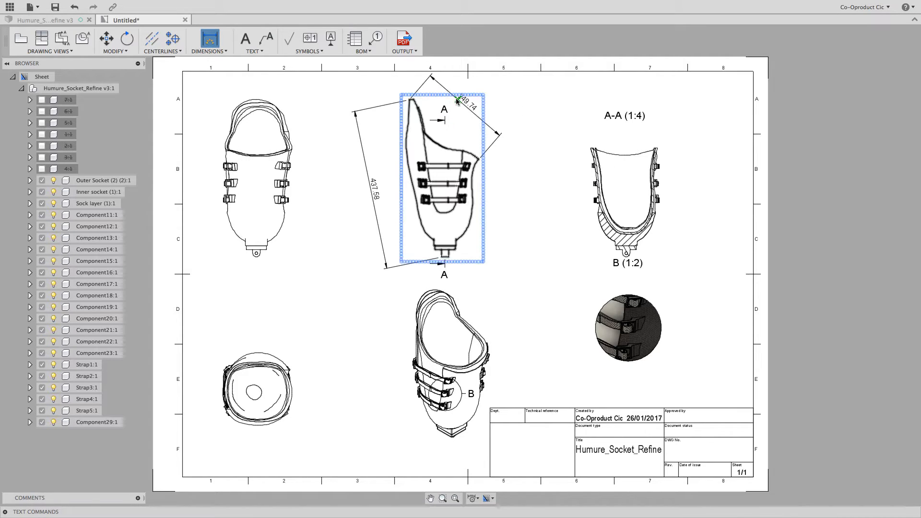
Add a leader note reading "Buckle is 3DP with Outer Socket" from the lowest buckle in the shaded detail view, with the text beneath the view.
left_click(266, 38)
left_click(253, 50)
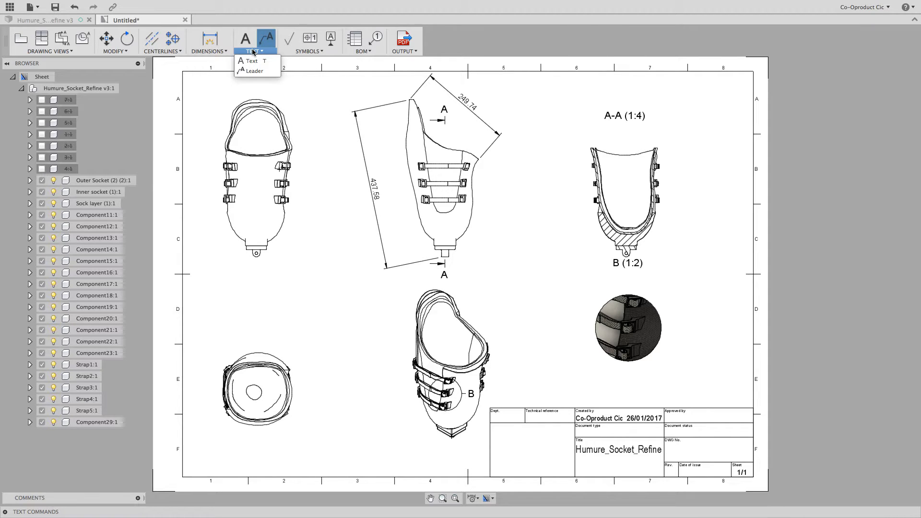
left_click(266, 71)
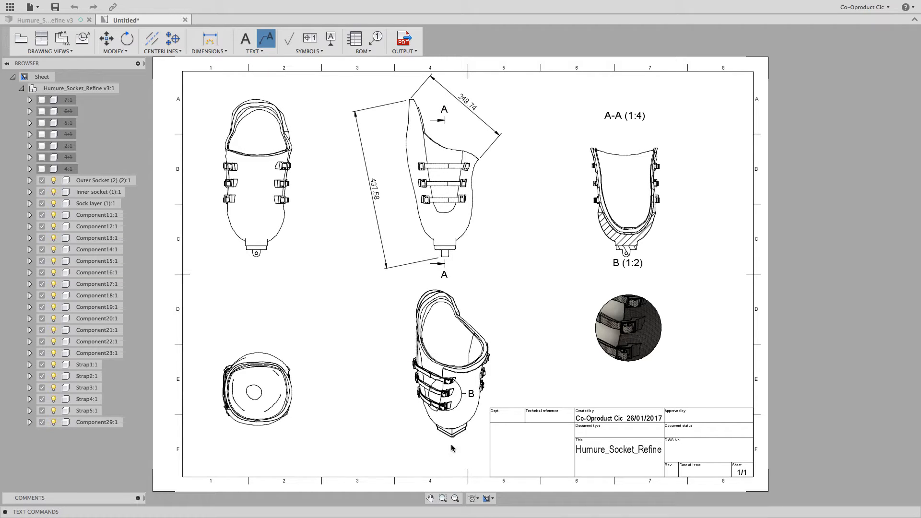
left_click(442, 498)
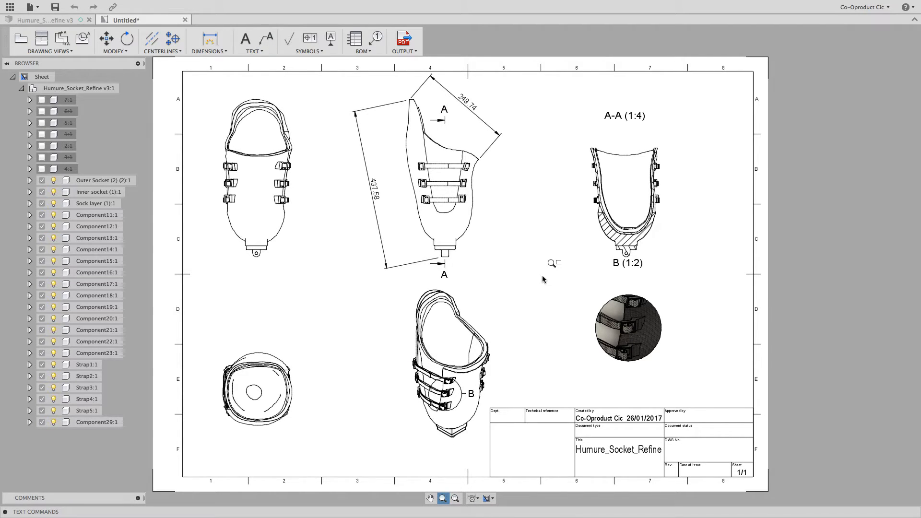
left_click_drag(542, 269, 746, 433)
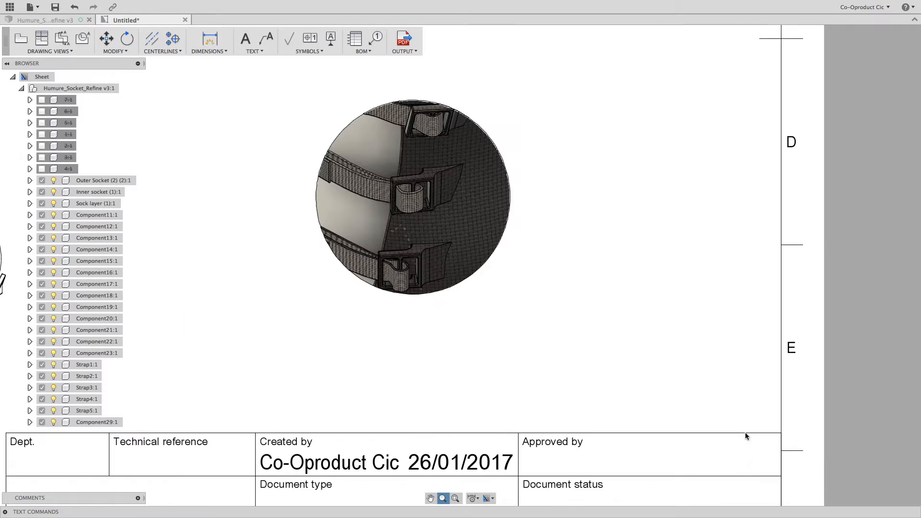
left_click(417, 262)
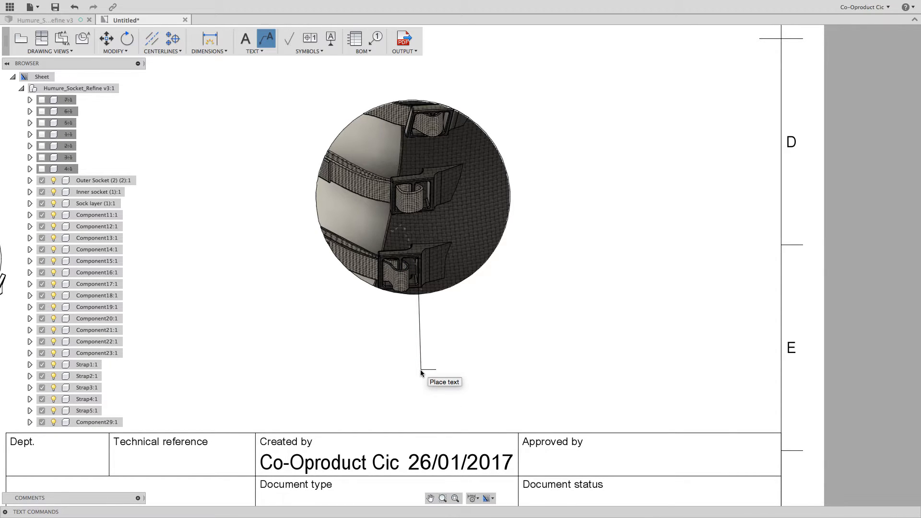
left_click(420, 372)
type("Buckl")
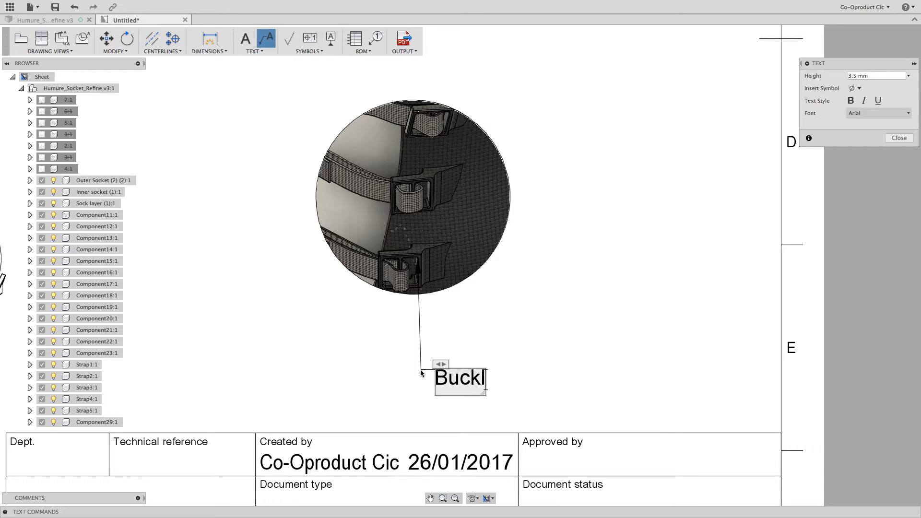
type("e is 3DP with OP")
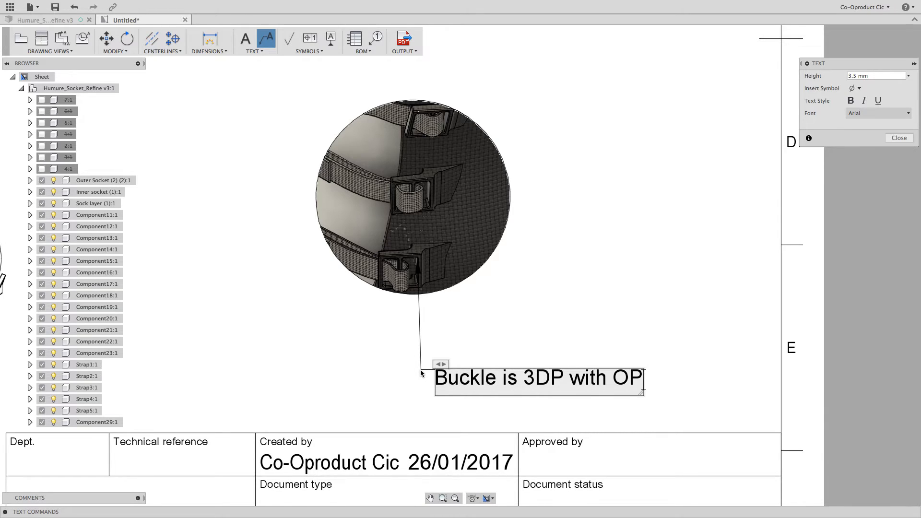
key("BackSpace")
type("uter Socket")
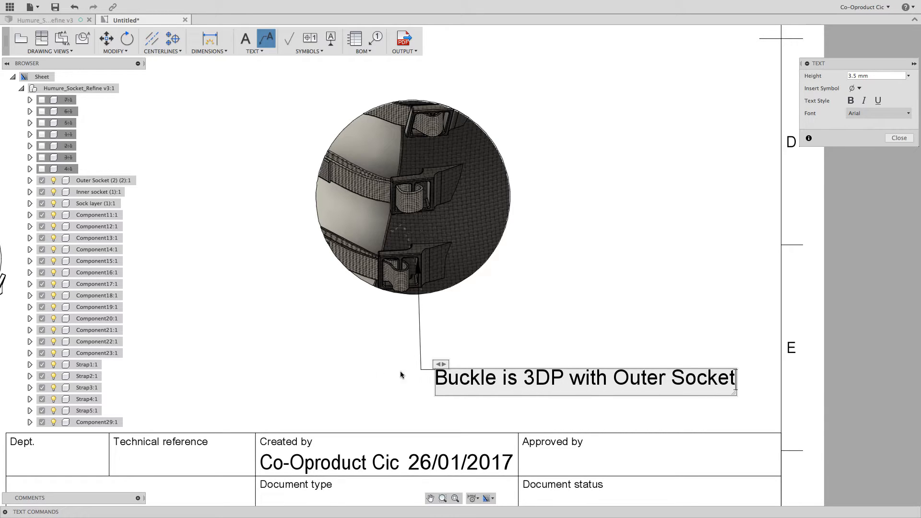
left_click(456, 499)
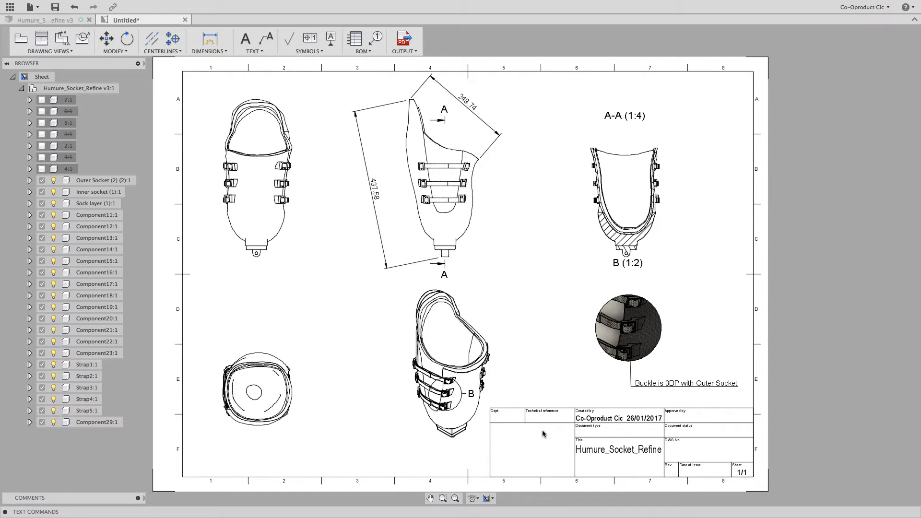
Fill in the title block's department as Design and enter the approver's full name.
double_click(540, 424)
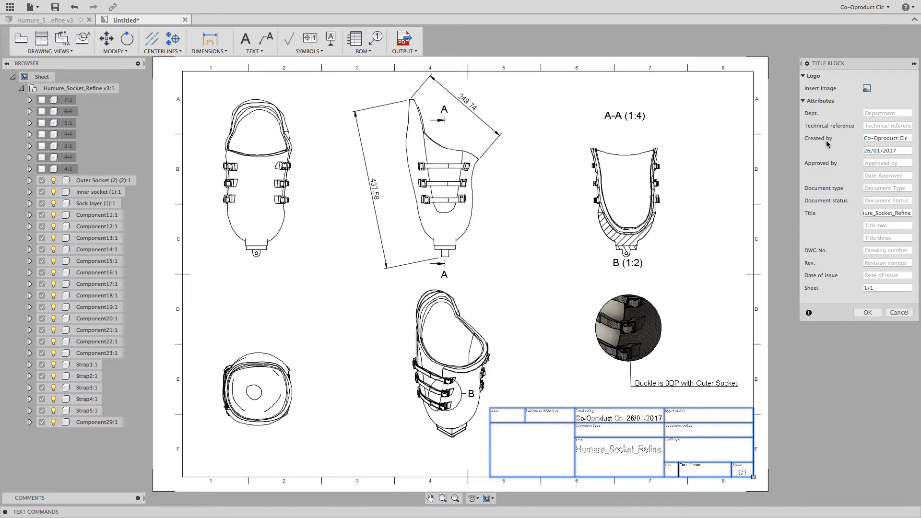
left_click_drag(863, 65, 843, 86)
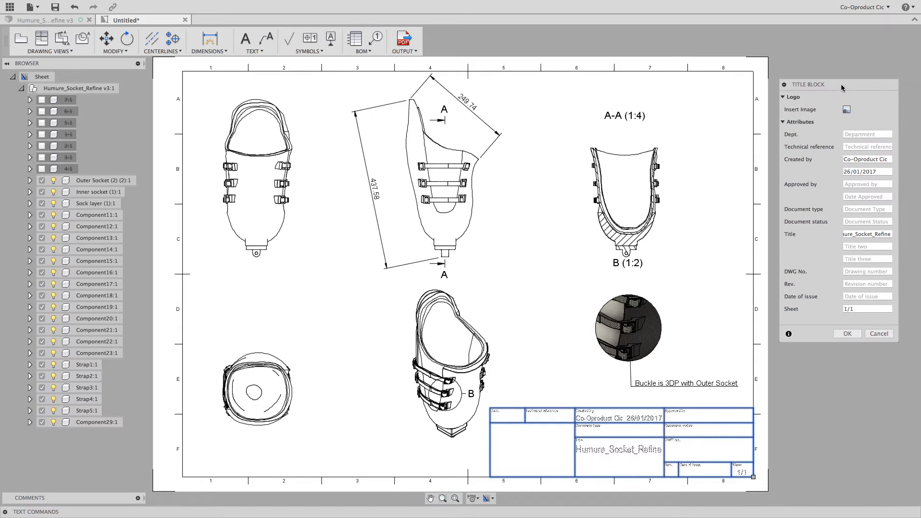
left_click(861, 134)
type("Design")
key("Tab")
key("Tab")
key("Tab")
key("Tab")
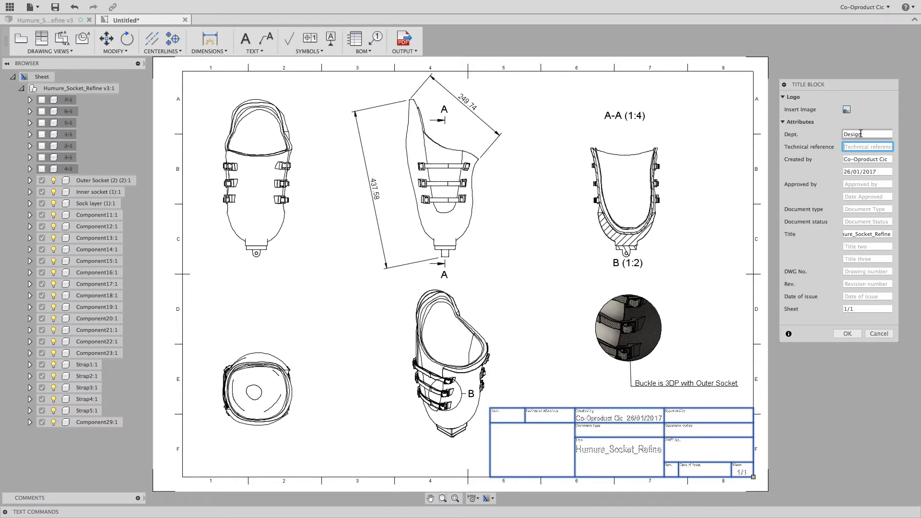
type("Jamie")
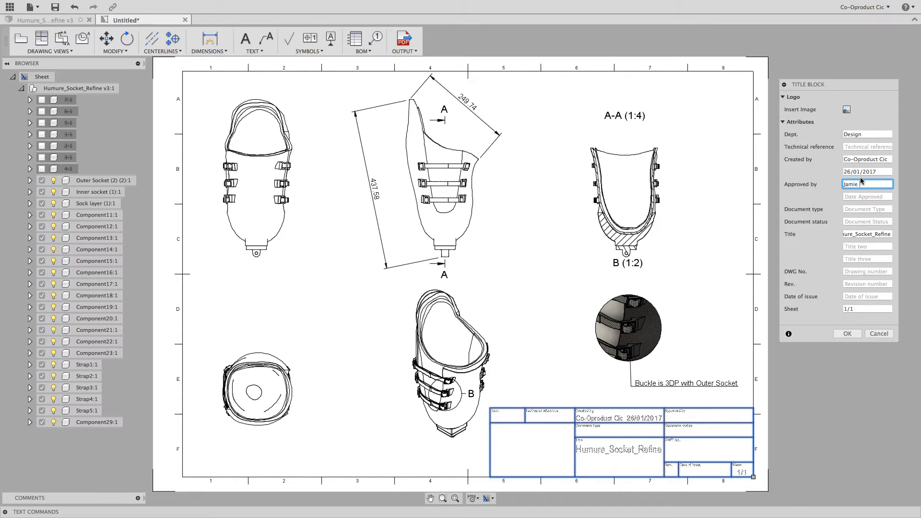
key("Tab")
key("Tab")
key("Tab")
key("Tab")
key("Tab")
key("Tab")
key("Tab")
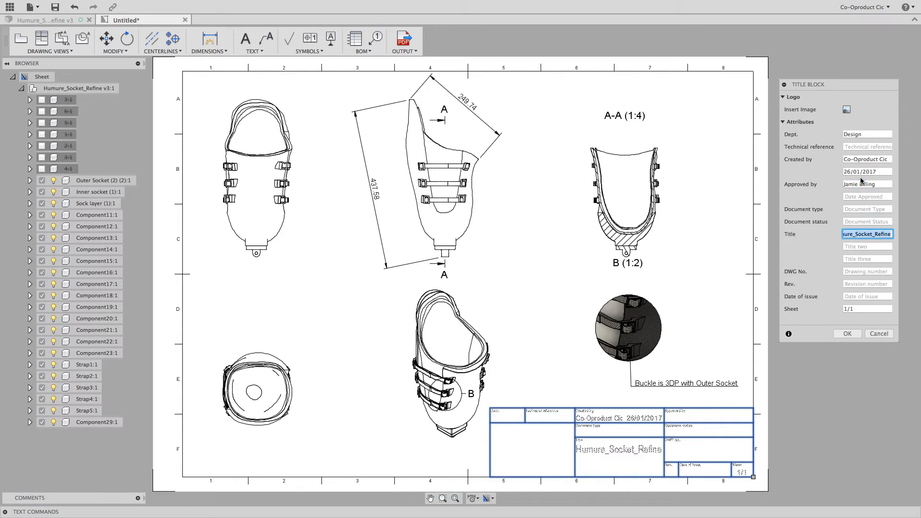
Set the title block's drawing number to 001 and date of issue to 20/01/2017, and apply the changes.
type("001")
key("Tab")
key("Tab")
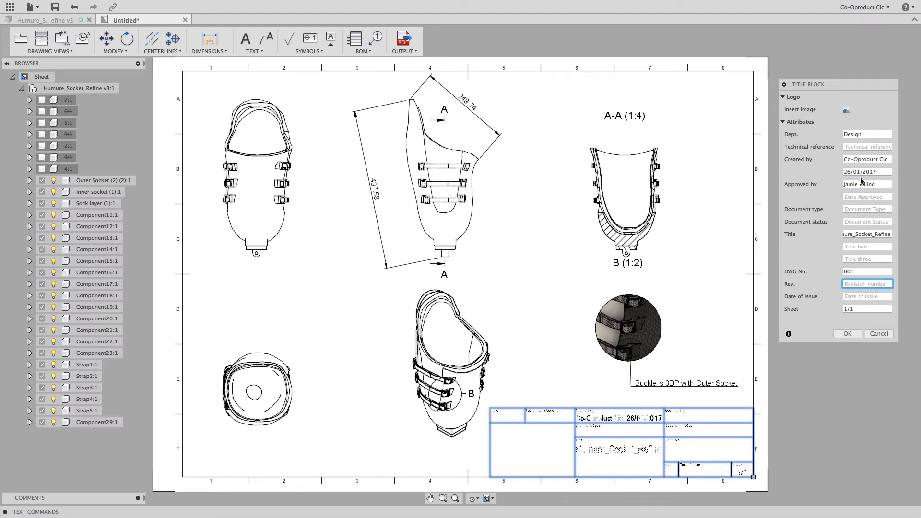
type("20/01")
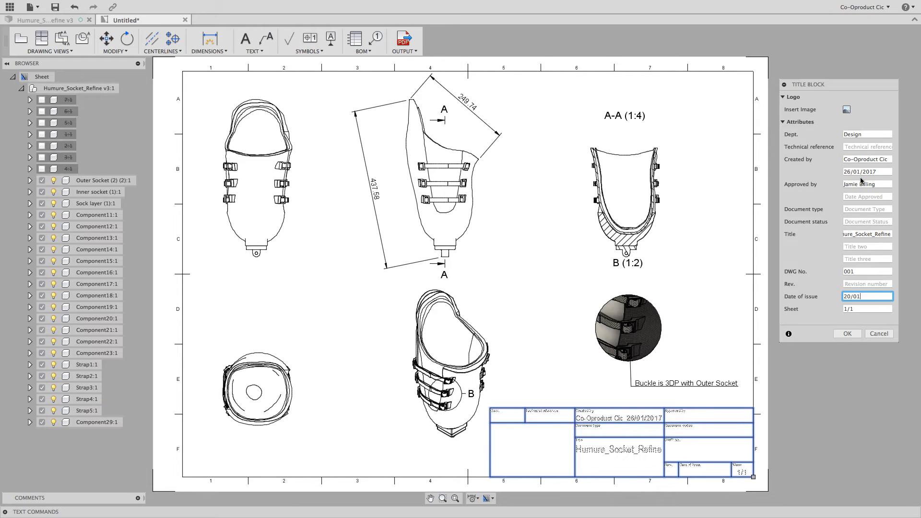
type("/2017")
left_click(848, 333)
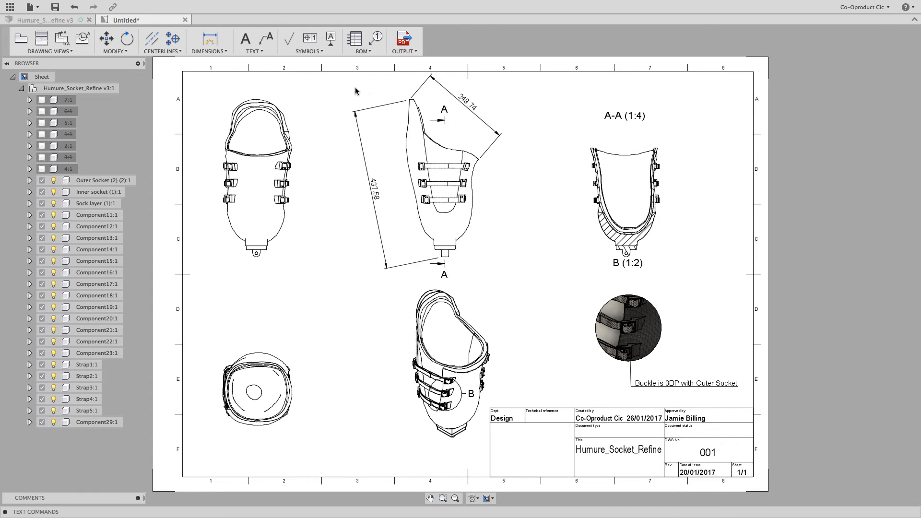
left_click(320, 52)
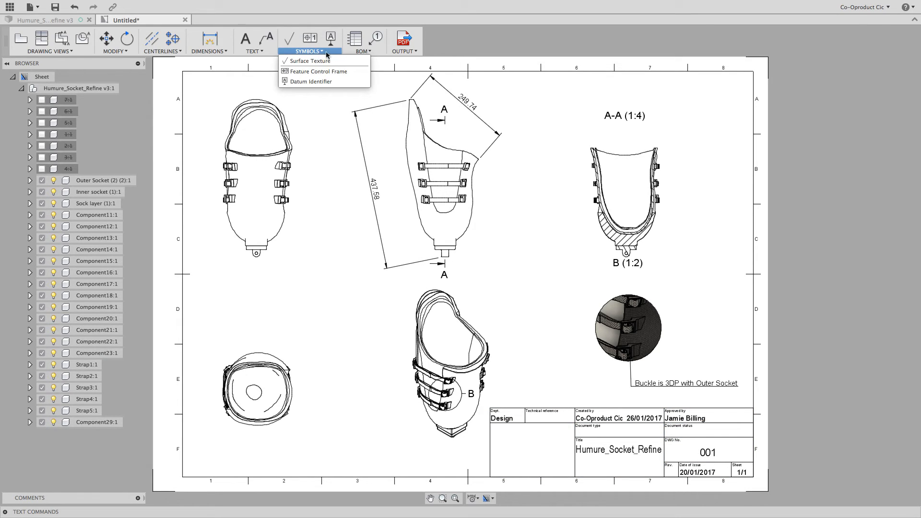
left_click(362, 51)
left_click(403, 52)
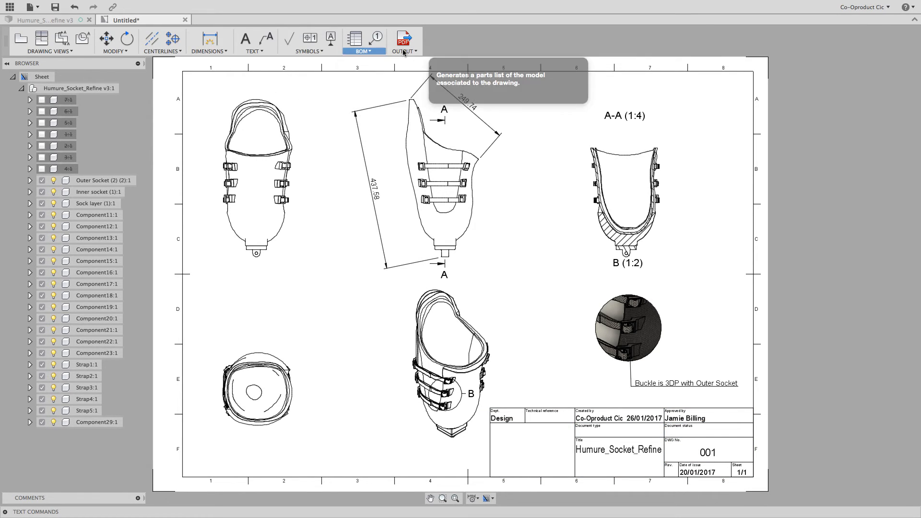